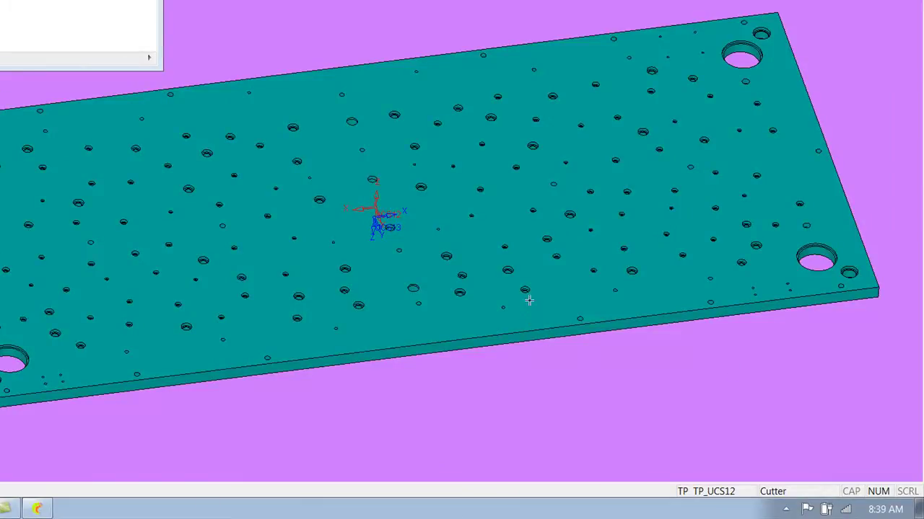
Examine the hole pattern across both faces of the retainer plate, including the counterbored and large corner holes
scroll(541, 307, "up", 3)
middle_click_drag(344, 210, 629, 104, "ctrl")
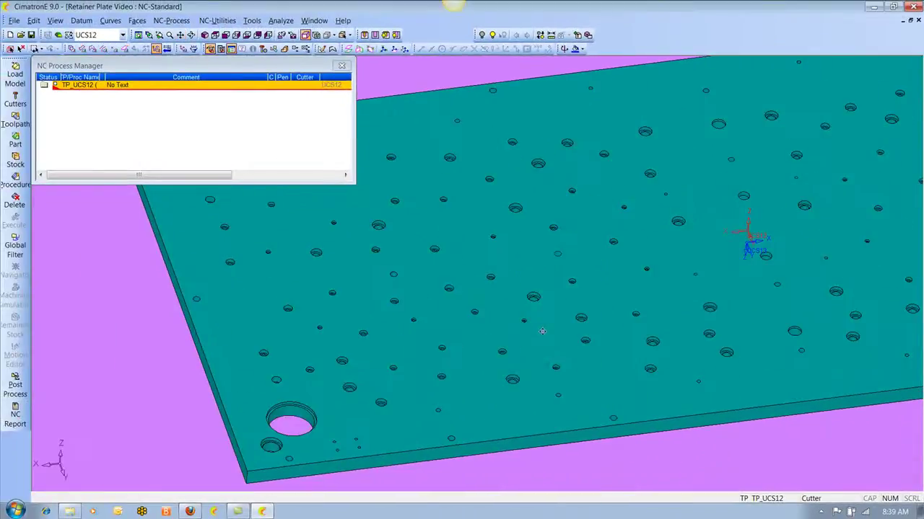
right_click_drag(543, 331, 531, 238, "ctrl")
left_click_drag(532, 237, 532, 272, "ctrl")
right_click_drag(550, 195, 562, 285, "ctrl")
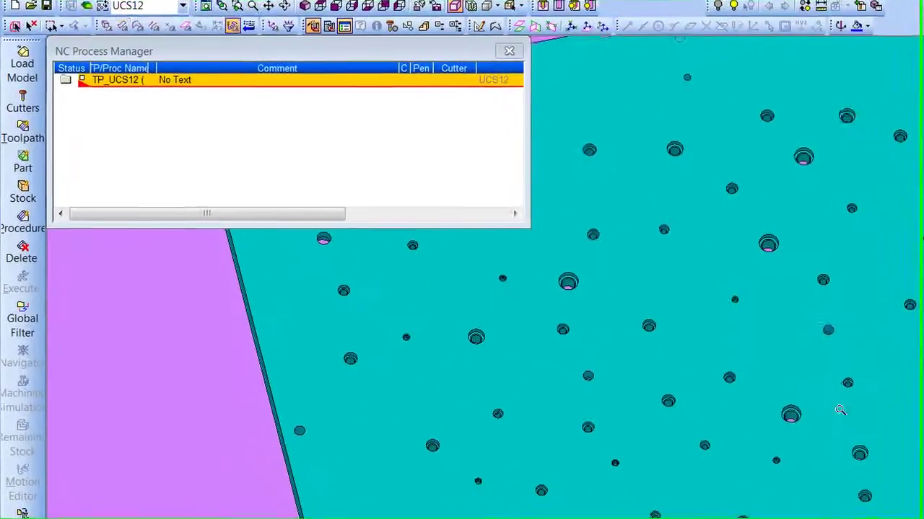
middle_click_drag(848, 383, 775, 385)
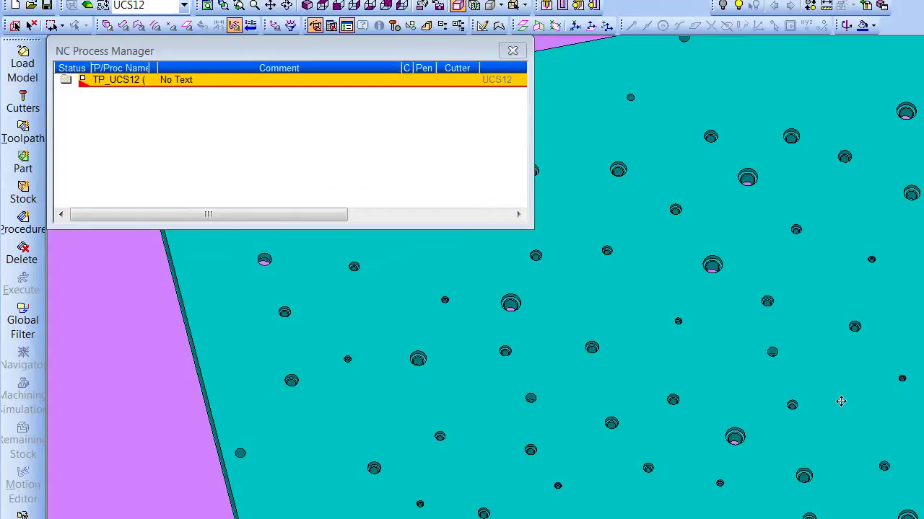
left_click_drag(842, 402, 843, 389, "ctrl")
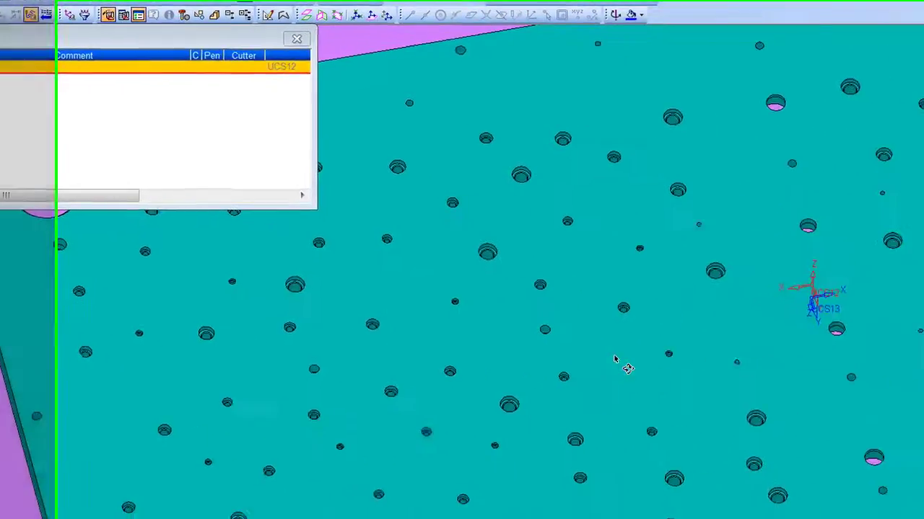
right_click_drag(840, 382, 918, 517, "ctrl")
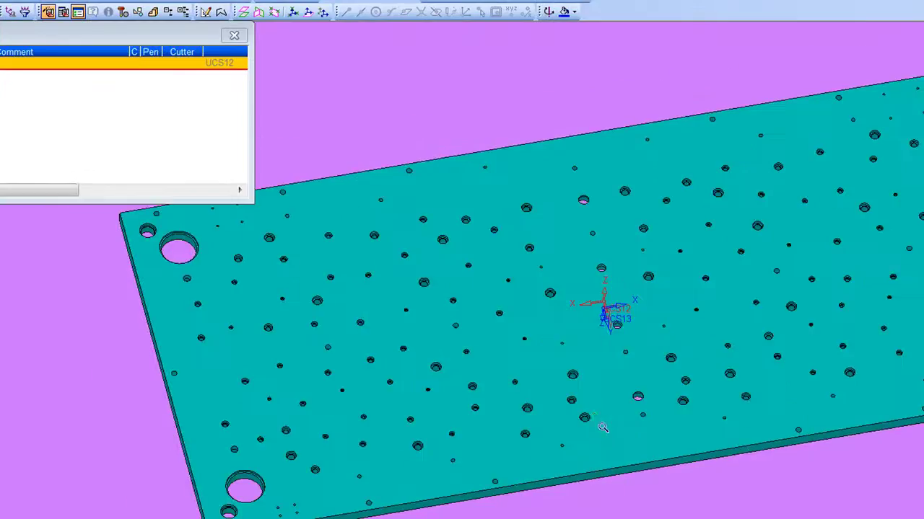
left_click_drag(593, 412, 622, 412, "ctrl")
middle_click_drag(547, 341, 749, 454)
right_click_drag(747, 454, 548, 410, "ctrl")
middle_click_drag(548, 410, 630, 372, "ctrl")
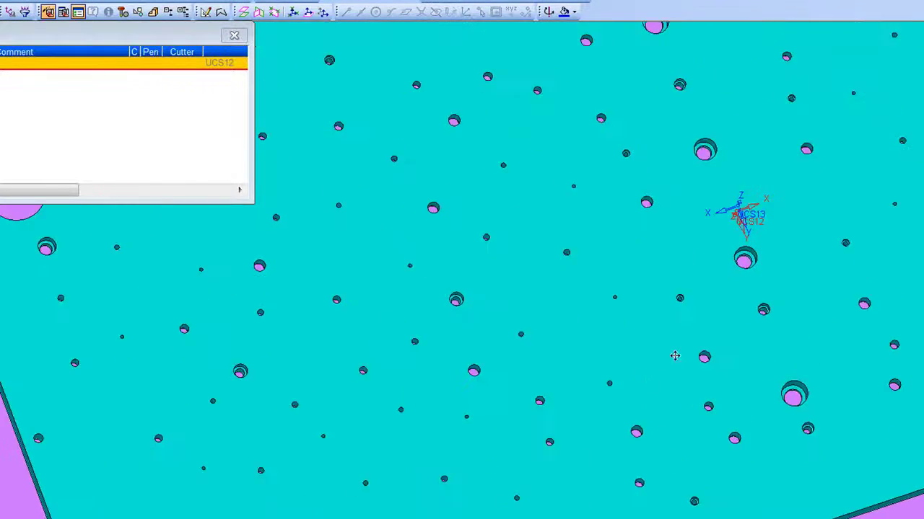
middle_click_drag(474, 474, 467, 429)
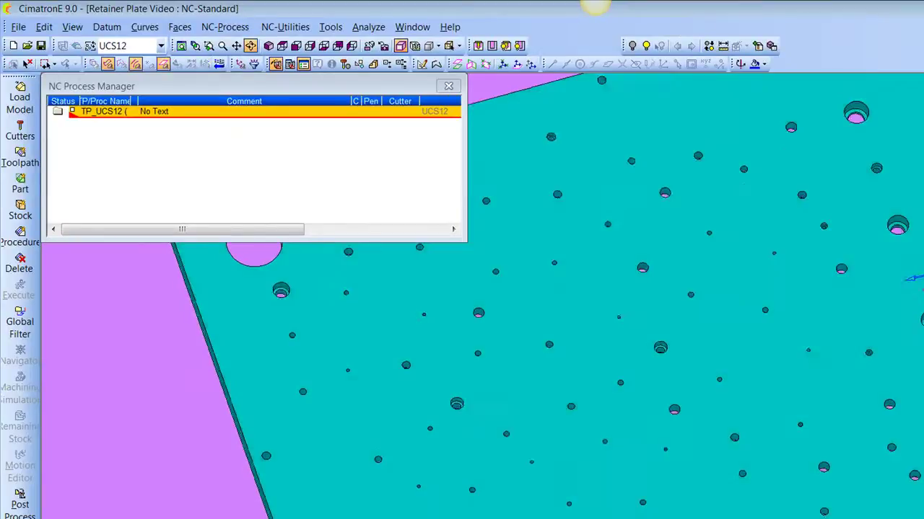
middle_click_drag(508, 395, 481, 455)
middle_click_drag(726, 330, 567, 330)
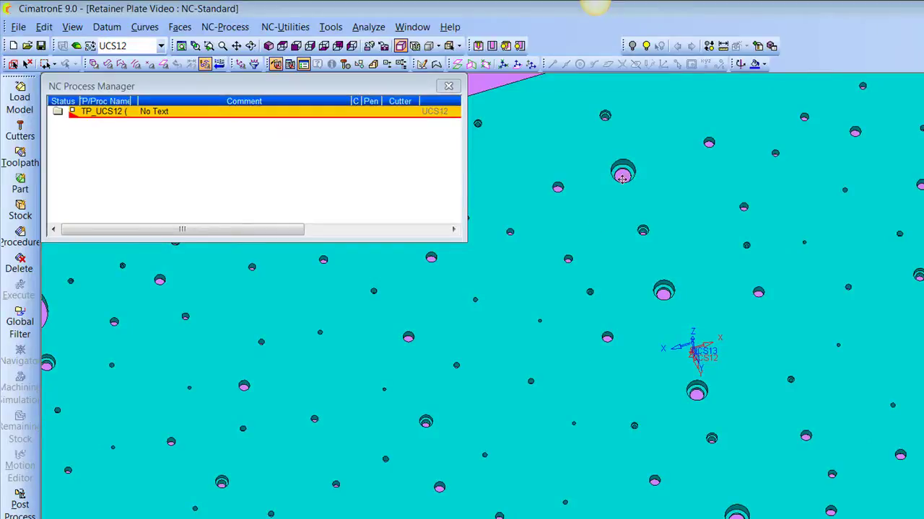
scroll(695, 183, "down", 4)
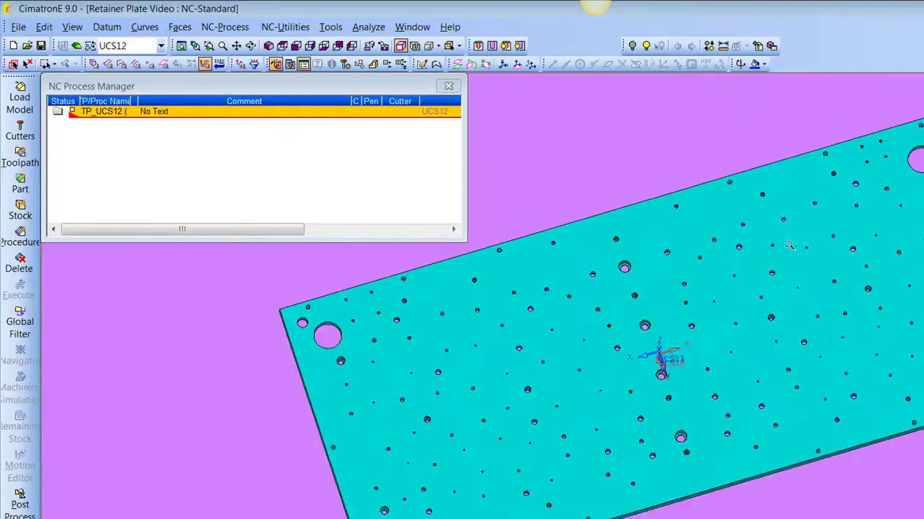
left_click_drag(695, 182, 555, 332, "ctrl")
middle_click_drag(556, 331, 649, 274)
Add a Drill procedure of type Automated Drill 3x to the TP_UCS12 toolpath
right_click(100, 150)
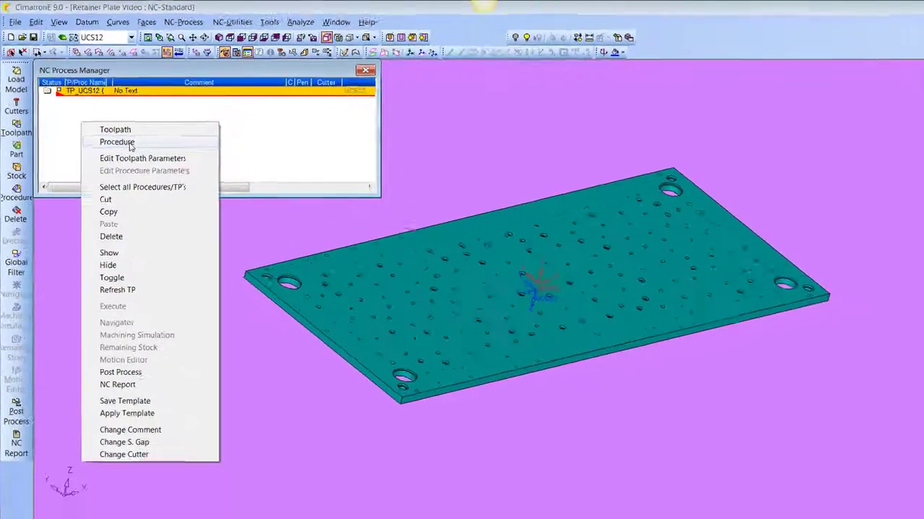
left_click(160, 175)
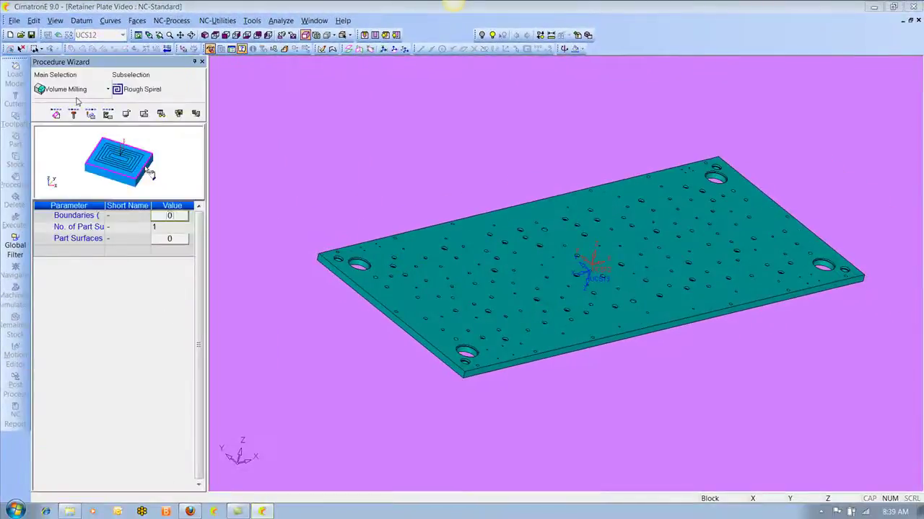
left_click(76, 90)
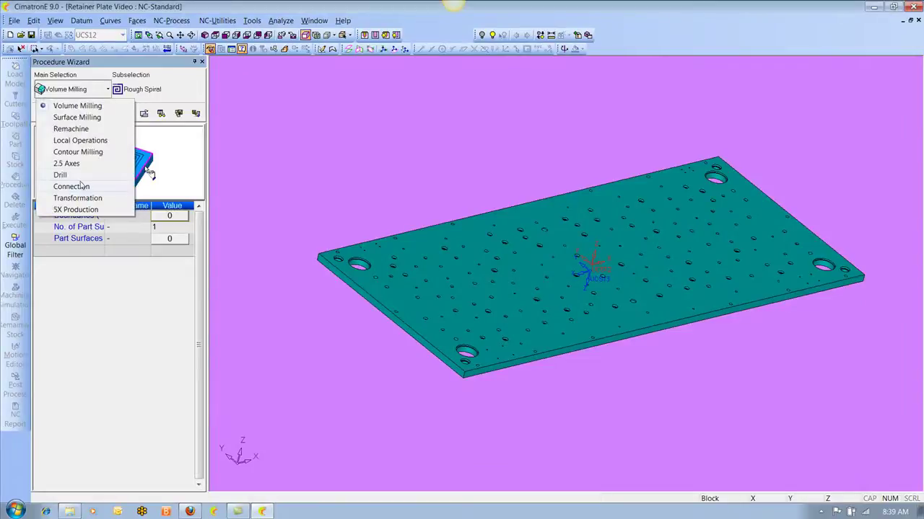
left_click(81, 178)
left_click(134, 90)
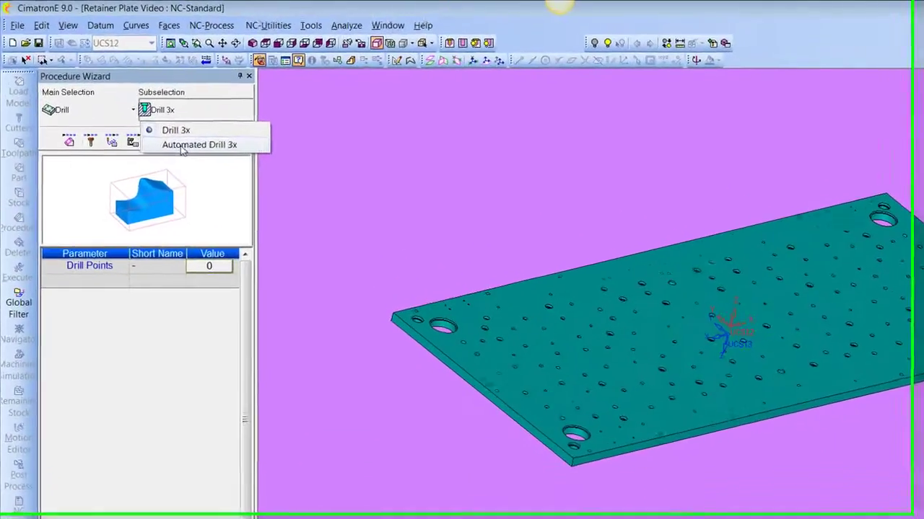
left_click(147, 120)
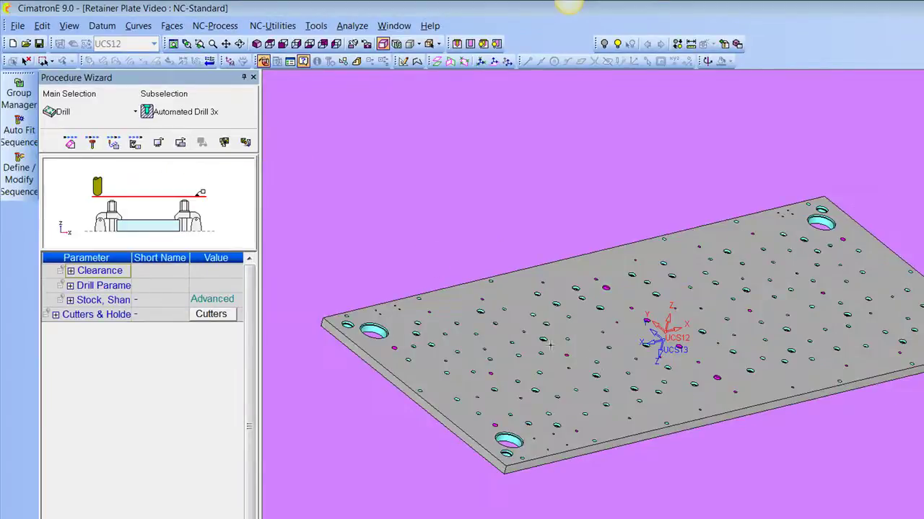
Group all the holes of the plate with the Group Manager by window-selecting the whole plate
scroll(560, 312, "up", 5)
scroll(560, 312, "up", 5)
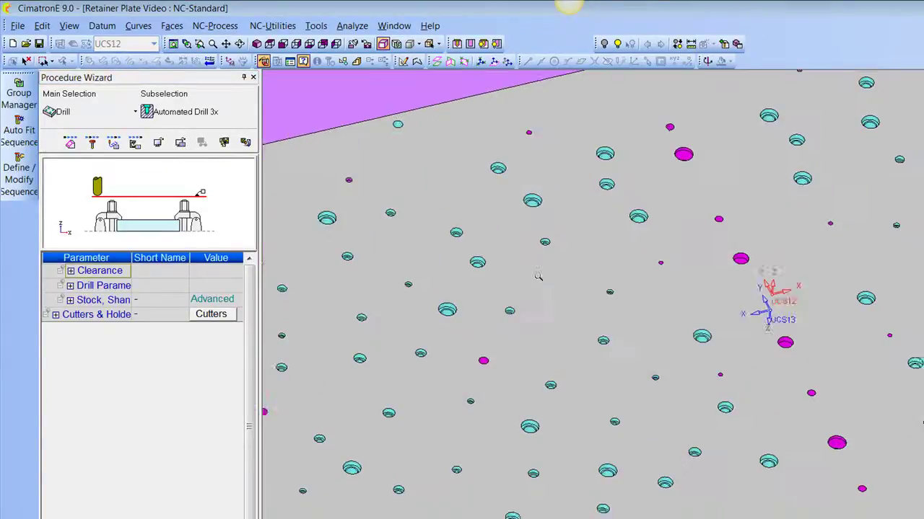
scroll(687, 231, "down", 10)
middle_click_drag(728, 361, 638, 323)
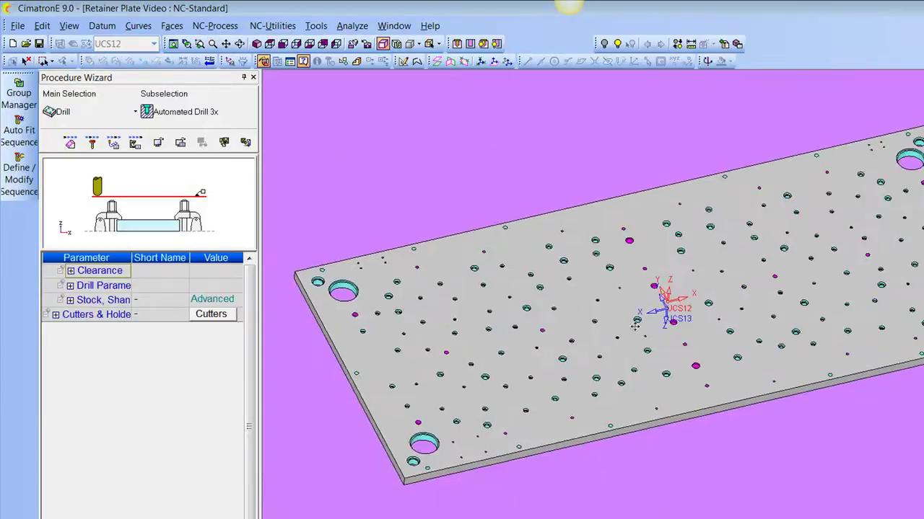
scroll(665, 303, "down", 3)
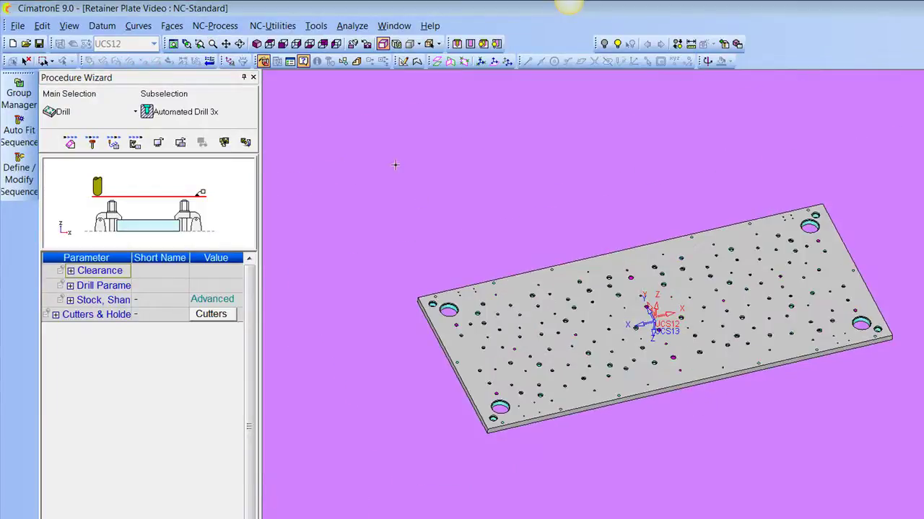
left_click(18, 96)
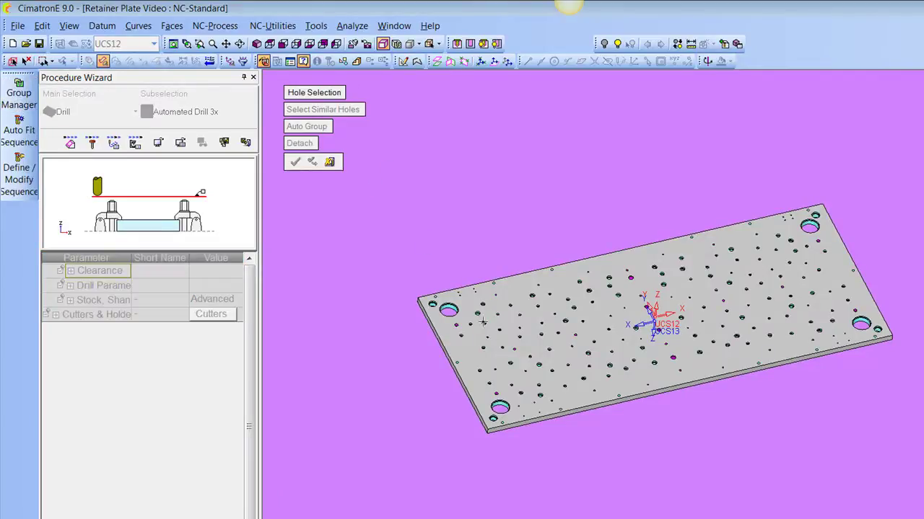
left_click_drag(379, 208, 904, 459)
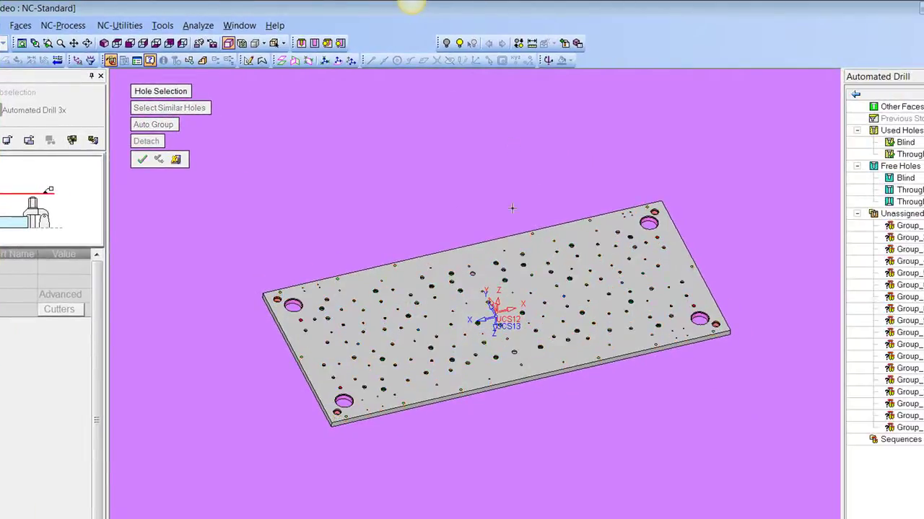
Examine the colour-coded hole groups across the plate and compare them with the list of unassigned groups
right_click_drag(550, 373, 579, 259, "ctrl")
middle_click_drag(730, 302, 596, 379, "ctrl")
right_click_drag(629, 349, 635, 318, "ctrl")
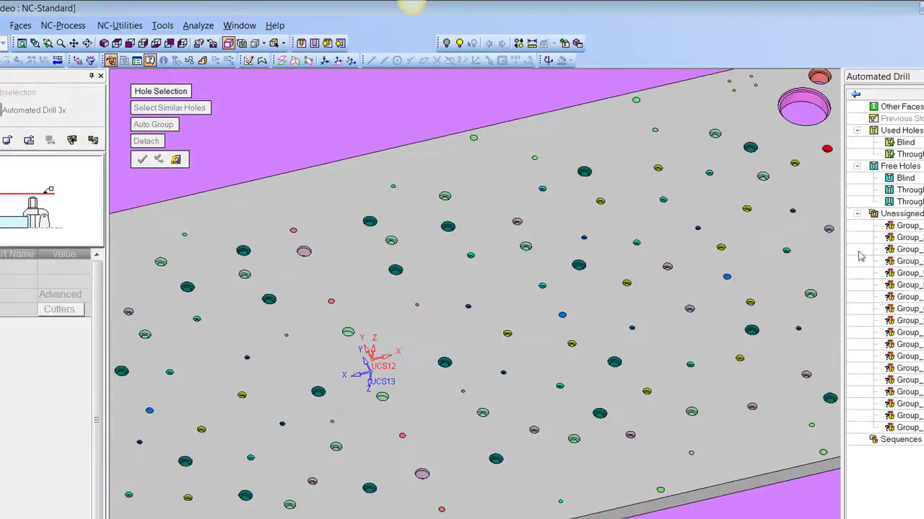
middle_click_drag(783, 272, 686, 364, "ctrl")
right_click_drag(564, 283, 543, 201, "ctrl")
middle_click_drag(675, 179, 734, 110, "ctrl")
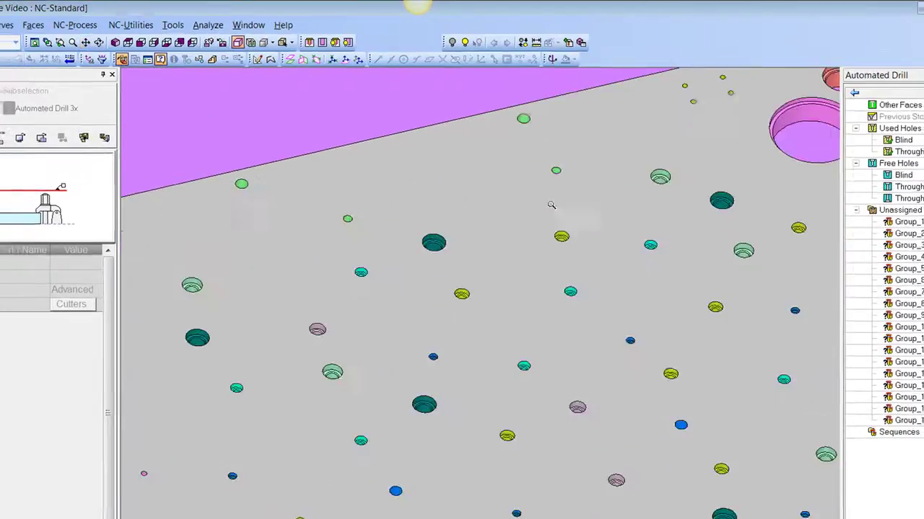
left_click_drag(558, 191, 558, 218, "ctrl")
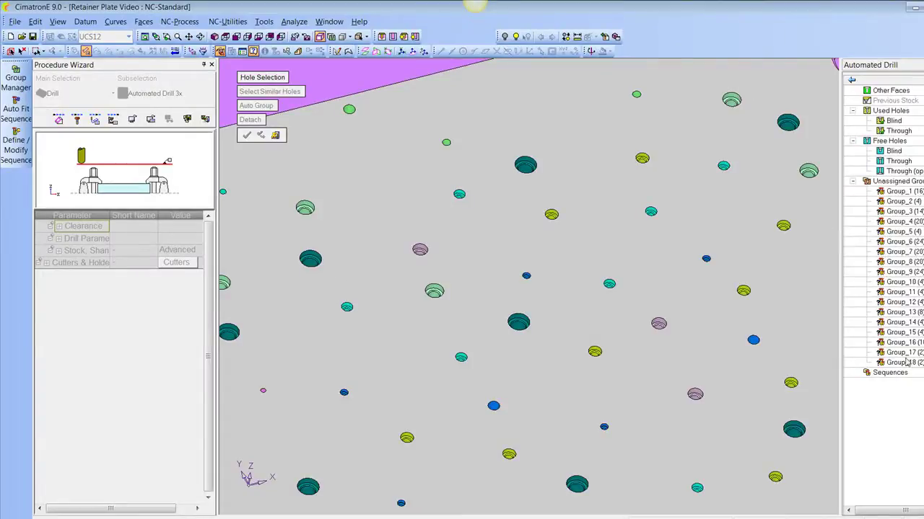
middle_click_drag(568, 196, 677, 152, "ctrl")
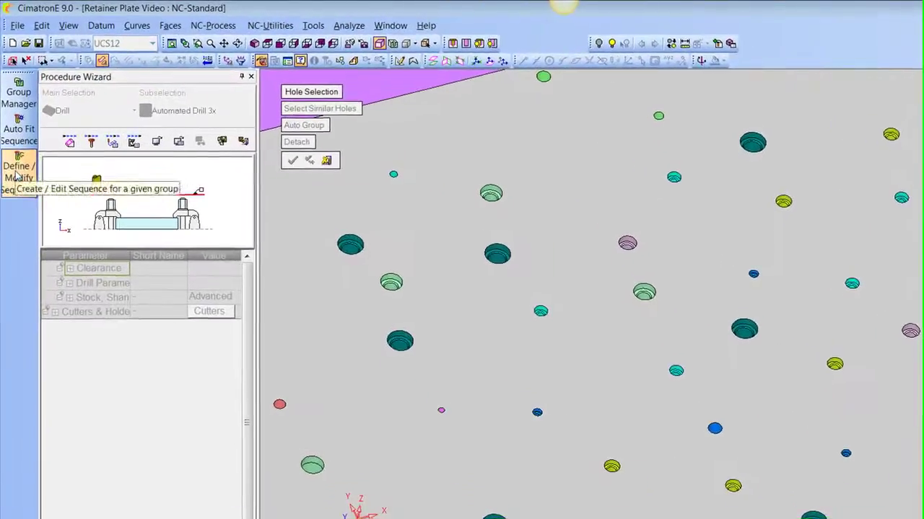
Start defining a drilling sequence for the group of large dark teal counterbored holes
left_click(13, 146)
left_click(503, 258)
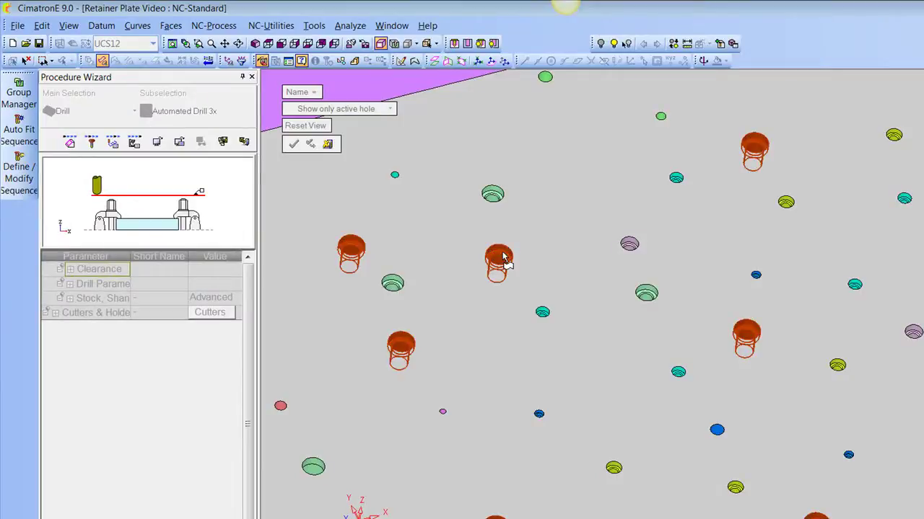
middle_click(503, 258)
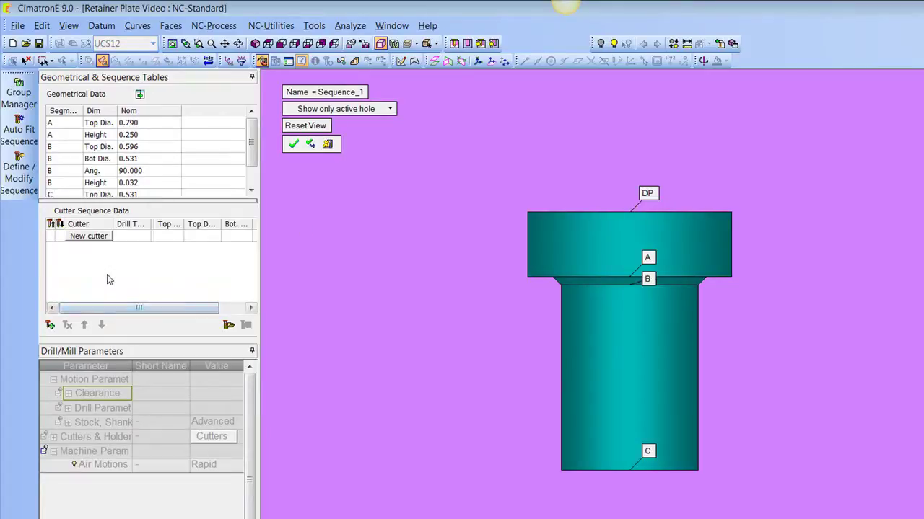
Add the 0.125 diameter spot drill as the sequence's first cutter
left_click(87, 237)
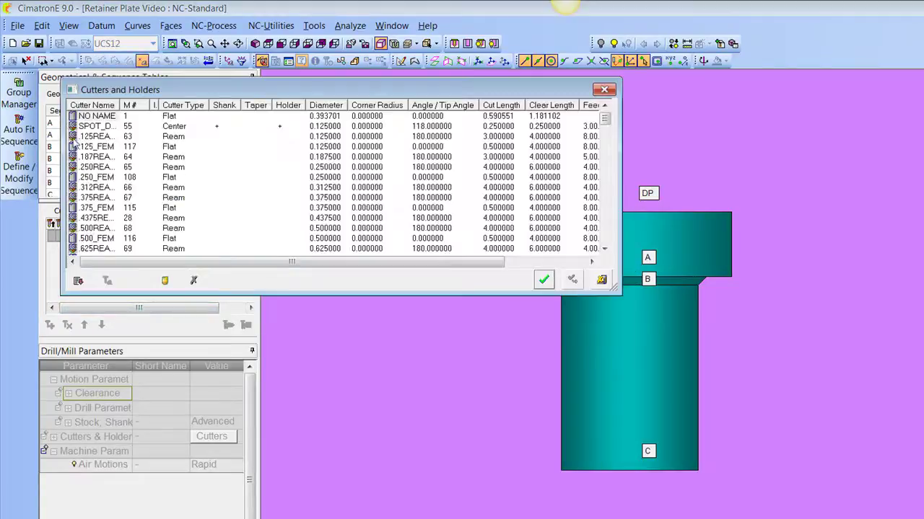
left_click(94, 126)
left_click(544, 279)
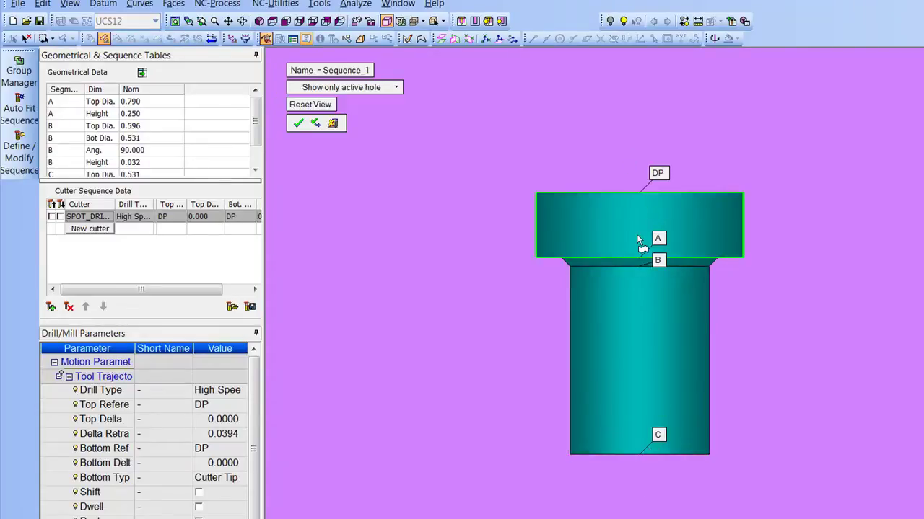
left_click(230, 449)
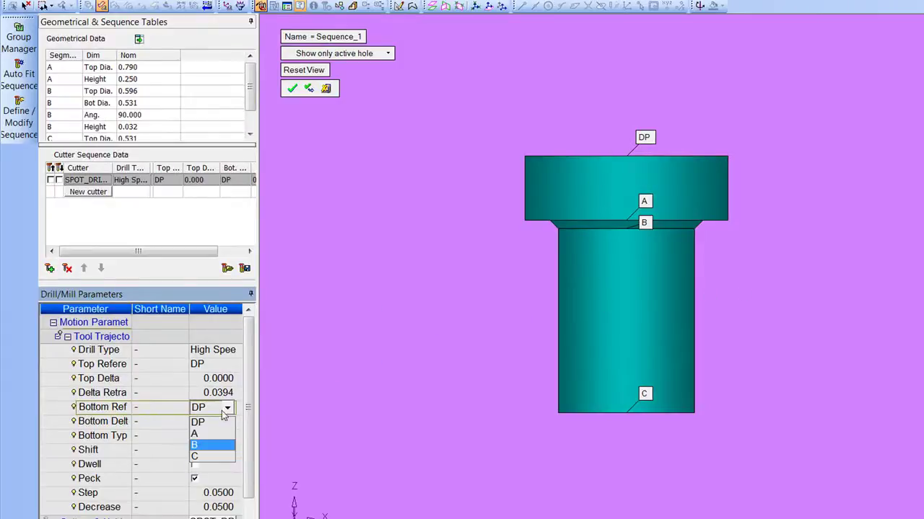
left_click(250, 337)
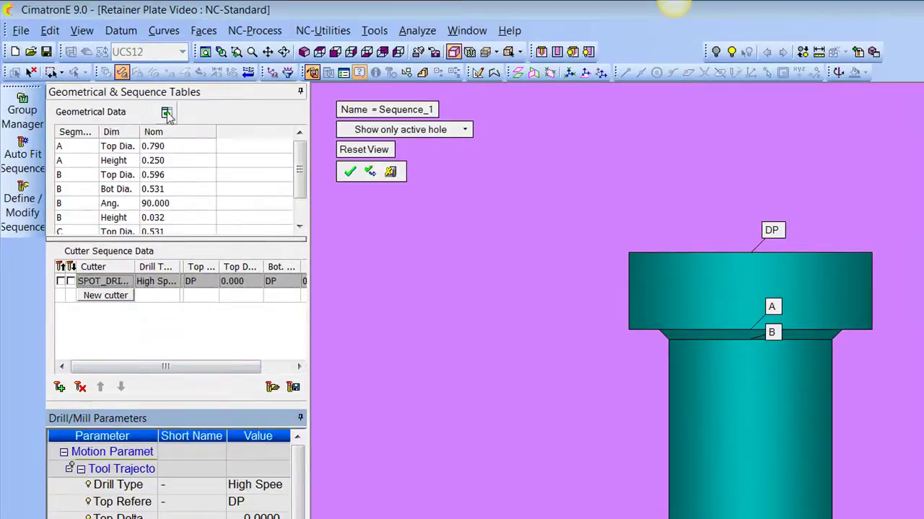
Expand the geometrical data to show its constraints and set segment A's top diameter constraint to Range
left_click(166, 114)
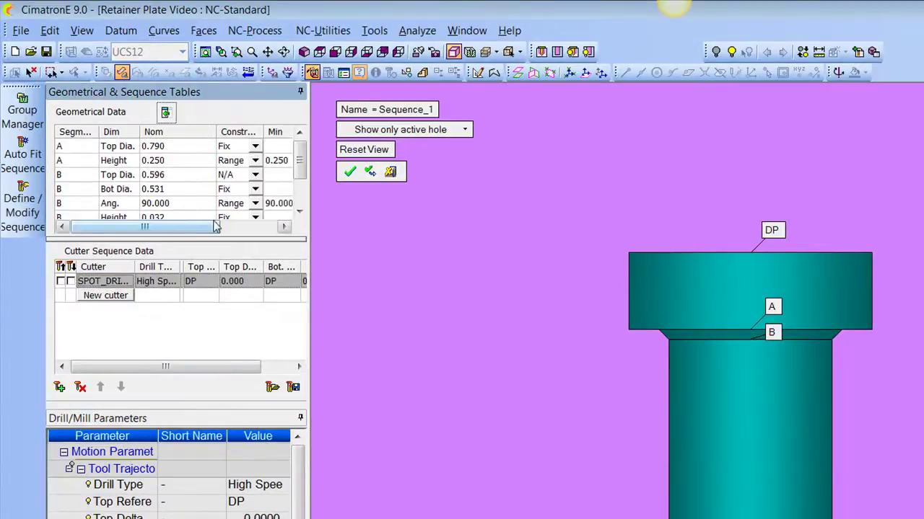
left_click_drag(202, 227, 215, 228)
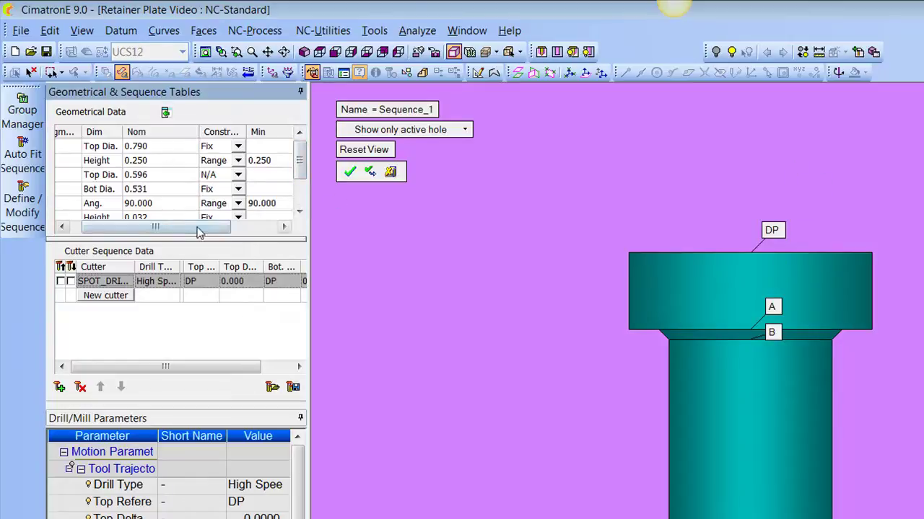
left_click_drag(193, 232, 165, 233)
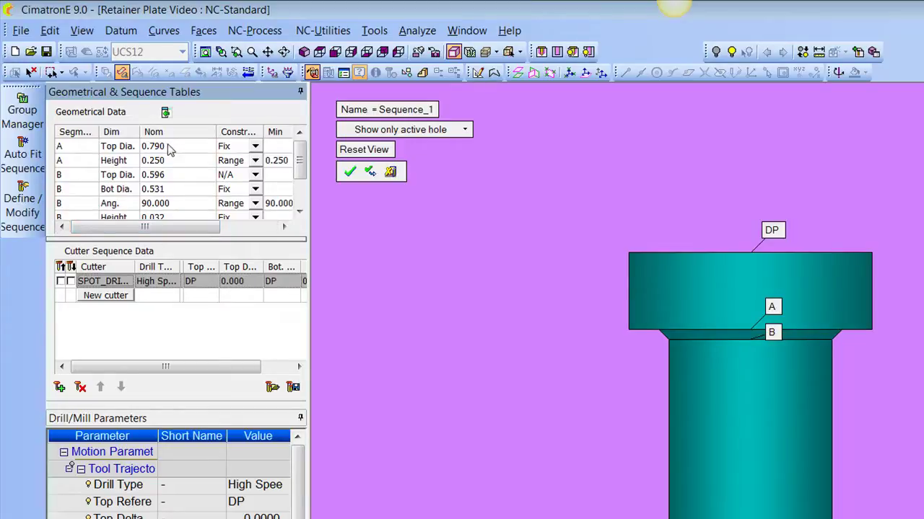
left_click(255, 146)
left_click(231, 174)
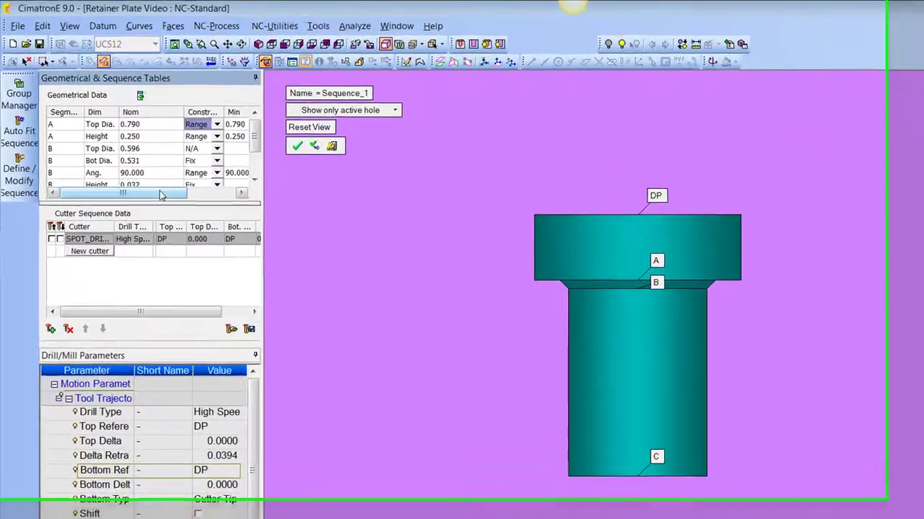
Set segment A's top diameter range to a minimum of 0.788 and a maximum of 0.812
left_click_drag(125, 153, 130, 153)
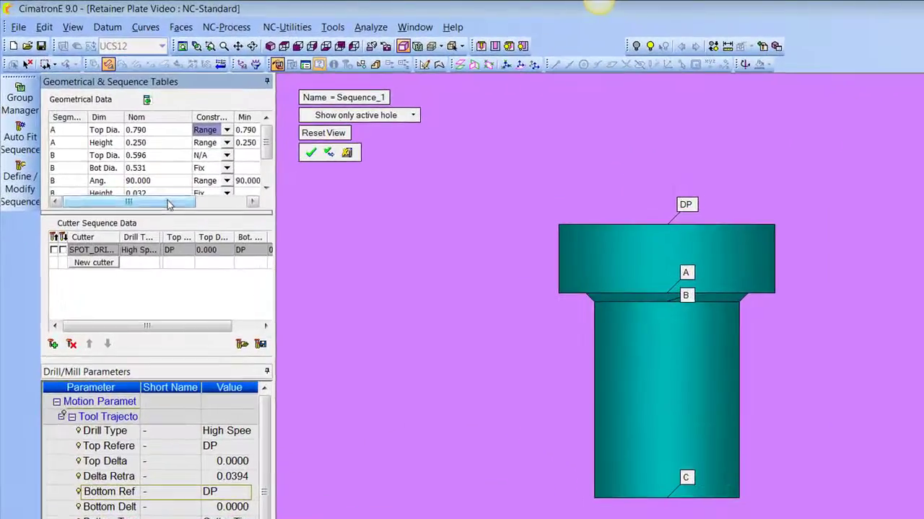
left_click_drag(172, 205, 188, 203)
double_click(224, 131)
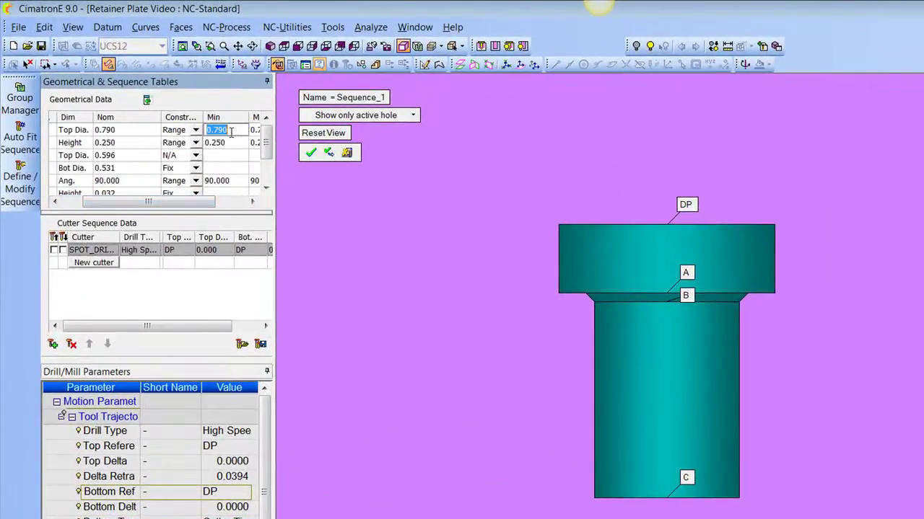
type(".788")
left_click_drag(148, 201, 167, 201)
double_click(238, 131)
type(".")
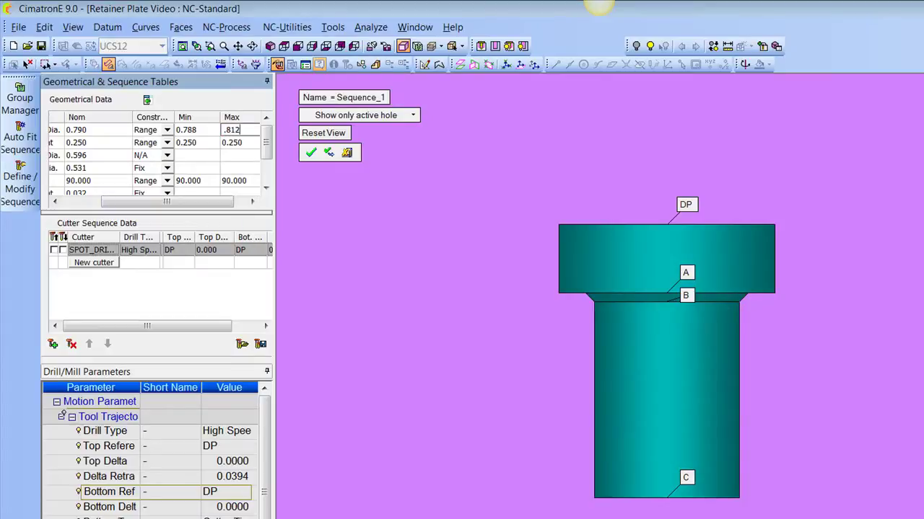
type("812")
key("Return")
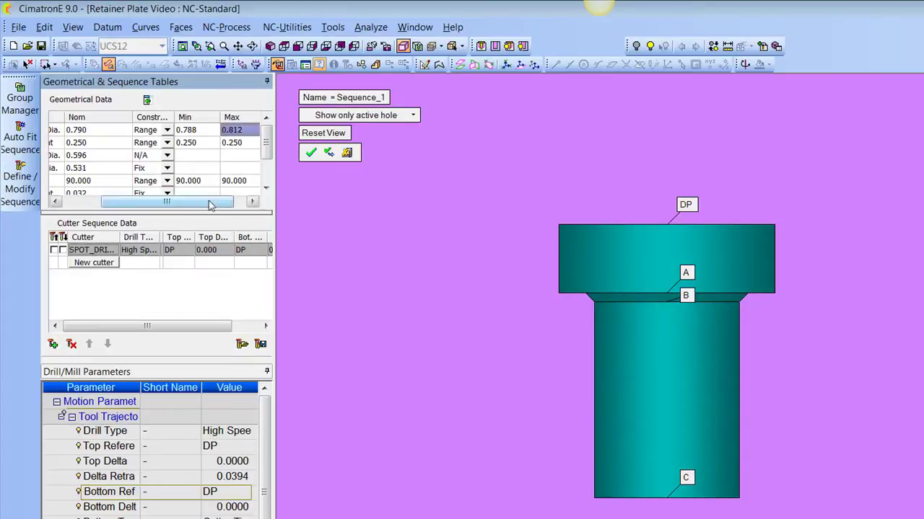
Review the constraints of segments A, B and C in the geometrical data and cancel the sequence definition
left_click_drag(184, 202, 165, 202)
left_click_drag(266, 144, 266, 153)
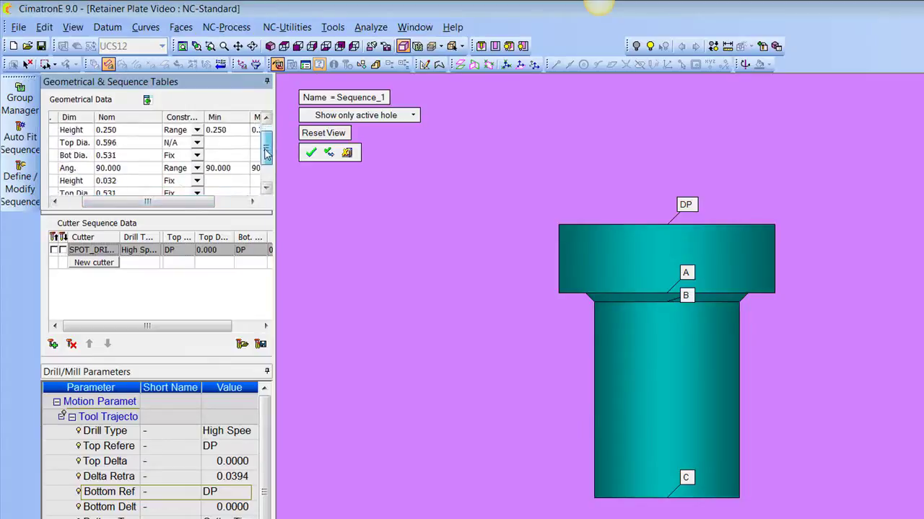
left_click_drag(157, 202, 137, 202)
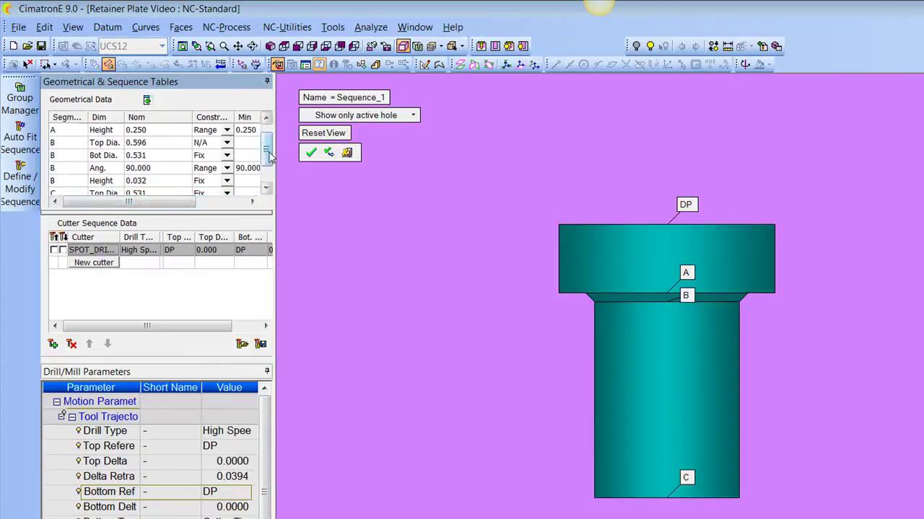
left_click_drag(269, 153, 270, 161)
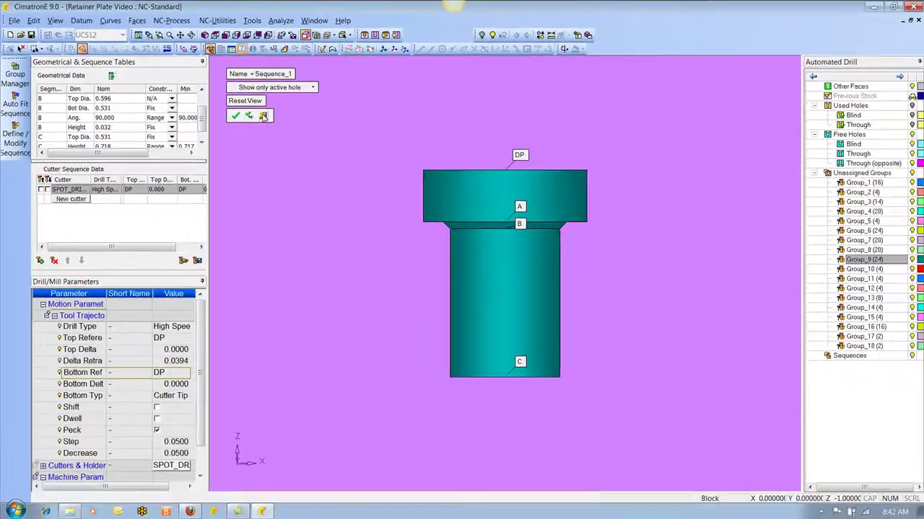
left_click(263, 116)
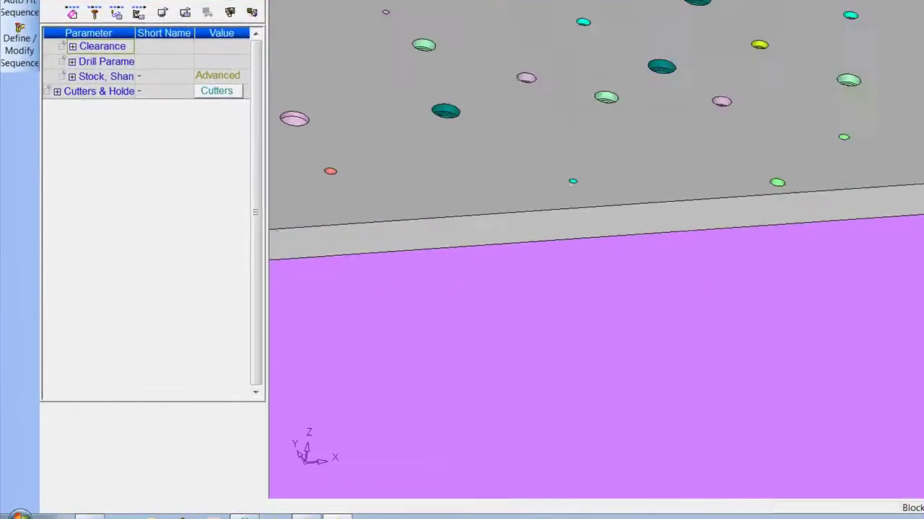
Auto-fit predefined matching drilling sequences to all unassigned hole groups
middle_click_drag(535, 122, 642, 220, "ctrl")
scroll(642, 220, "down", 2)
middle_click_drag(658, 130, 743, 163, "ctrl")
right_click_drag(714, 123, 671, 176, "ctrl")
middle_click_drag(671, 175, 728, 179, "ctrl")
right_click_drag(728, 180, 660, 154, "ctrl")
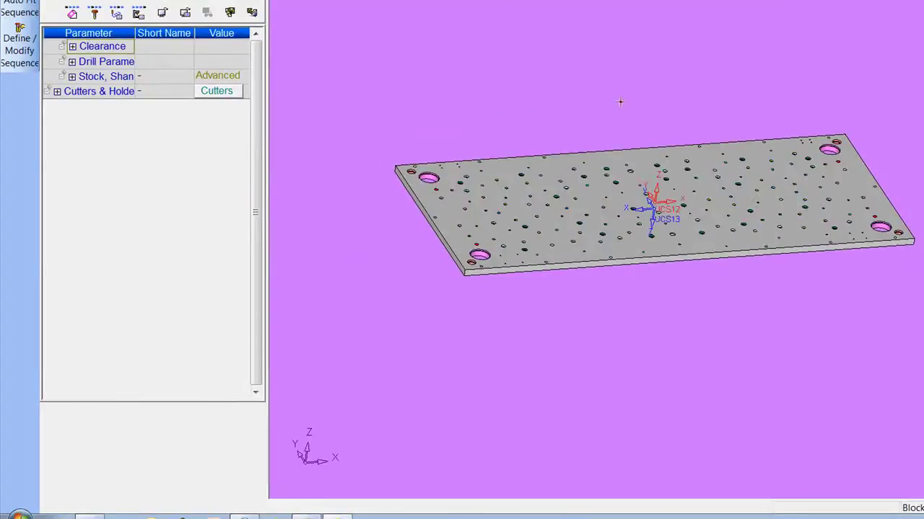
left_click_drag(619, 101, 600, 87, "ctrl")
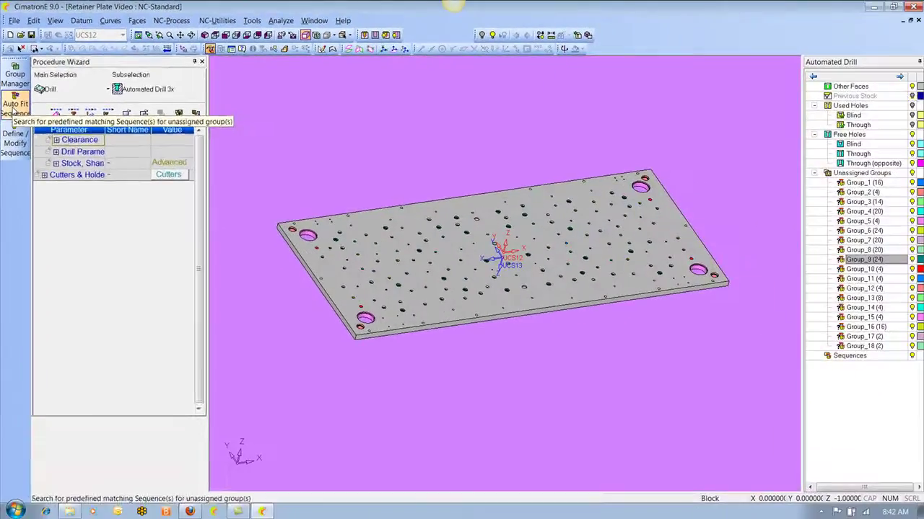
left_click(22, 158)
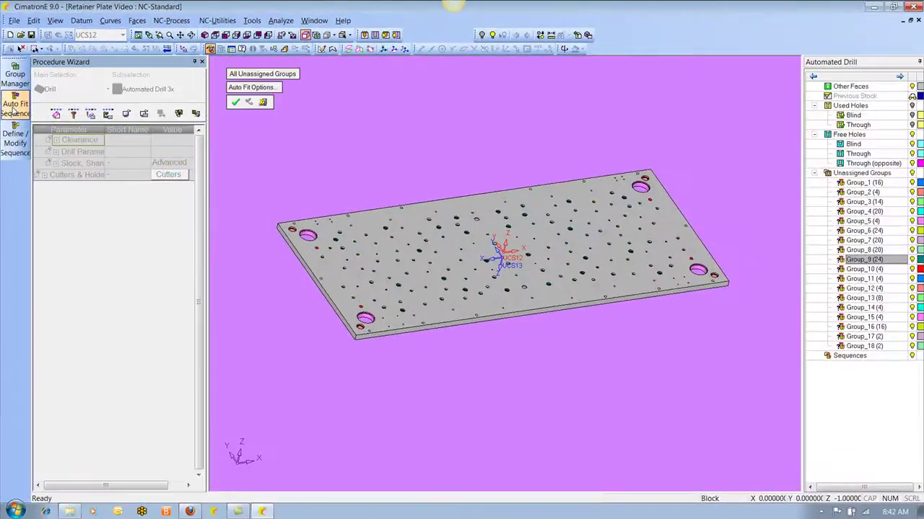
left_click(238, 103)
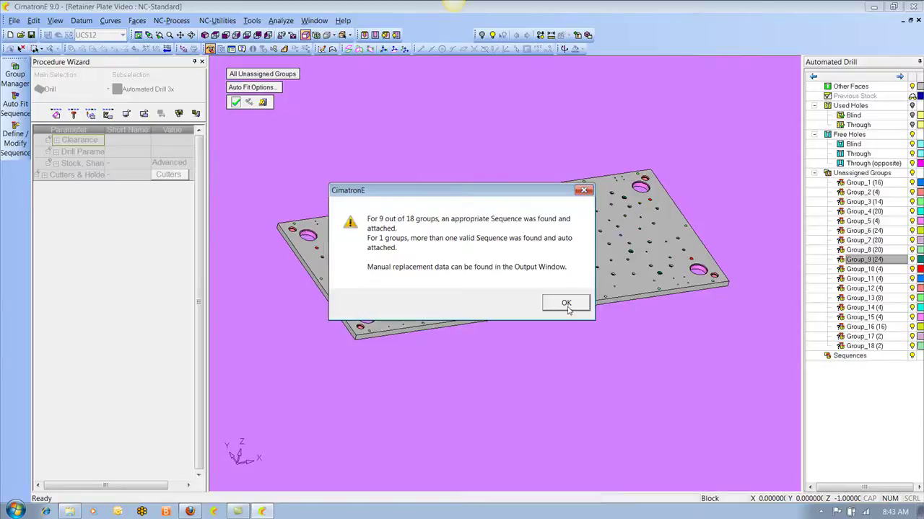
left_click(567, 304)
Save and calculate the automated drill procedure, continuing even with groups that have no drilling sequence
right_click(412, 124)
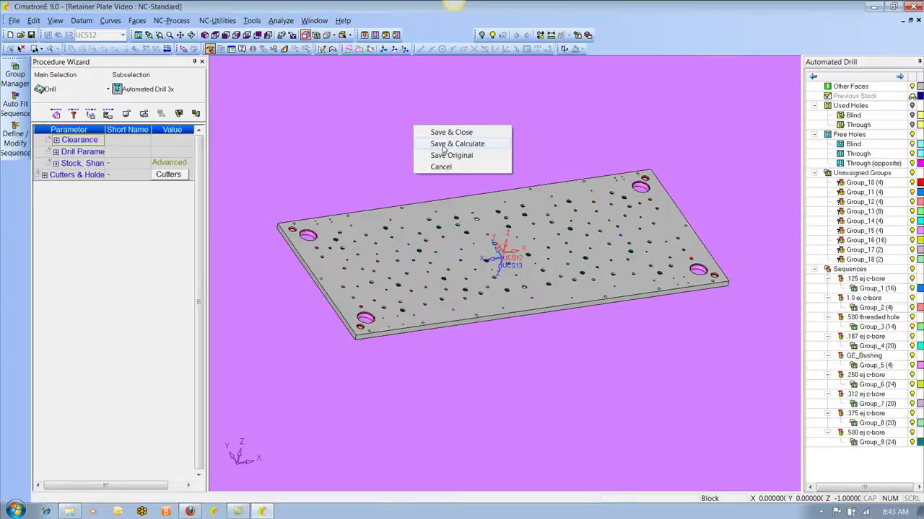
left_click(443, 145)
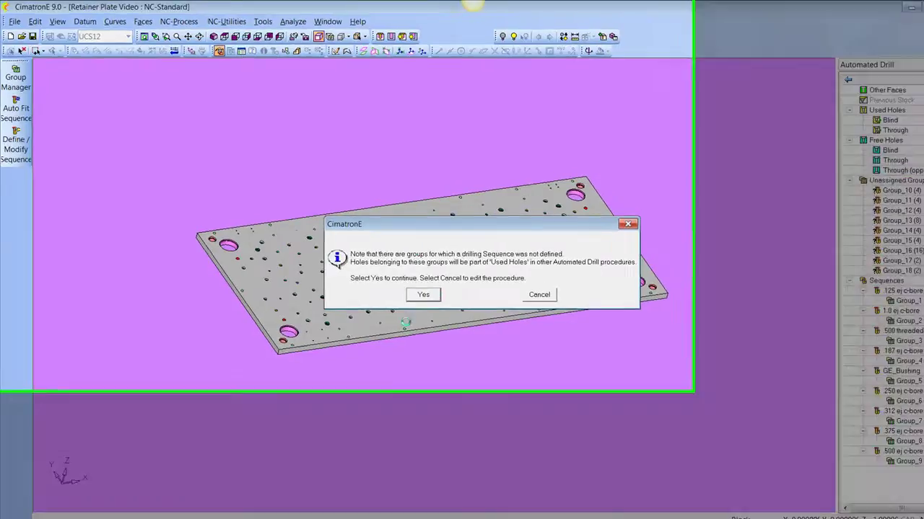
left_click(406, 282)
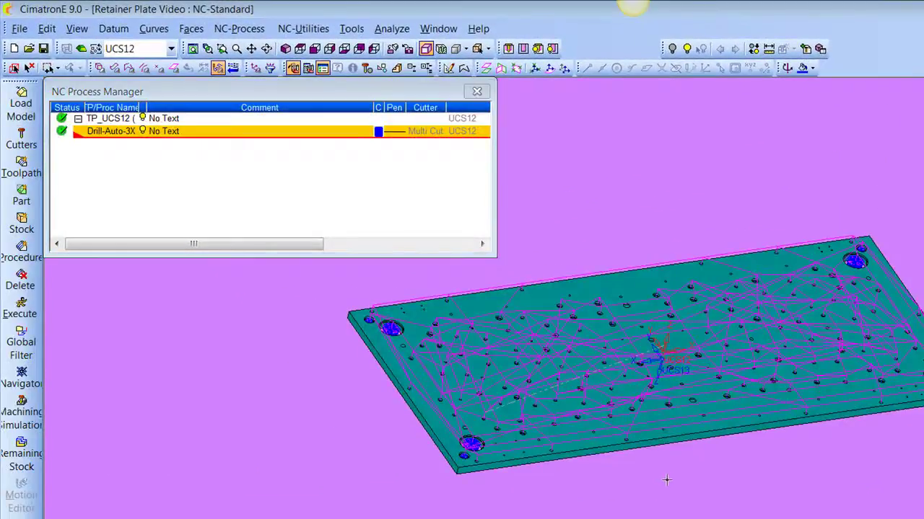
Examine the calculated toolpath over the plate, especially the motions inside the large corner hole and the counterbored hole beside it
right_click_drag(666, 480, 624, 336, "ctrl")
scroll(680, 265, "up", 3)
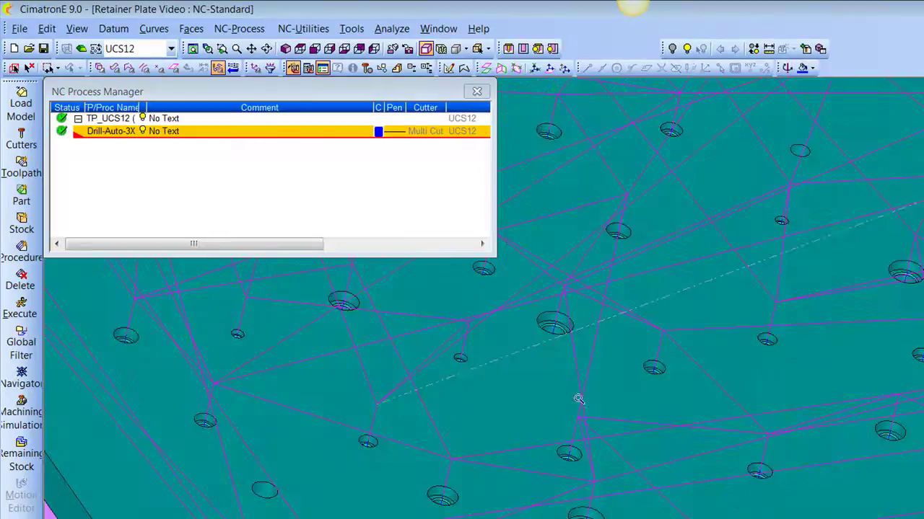
scroll(726, 375, "up", 4)
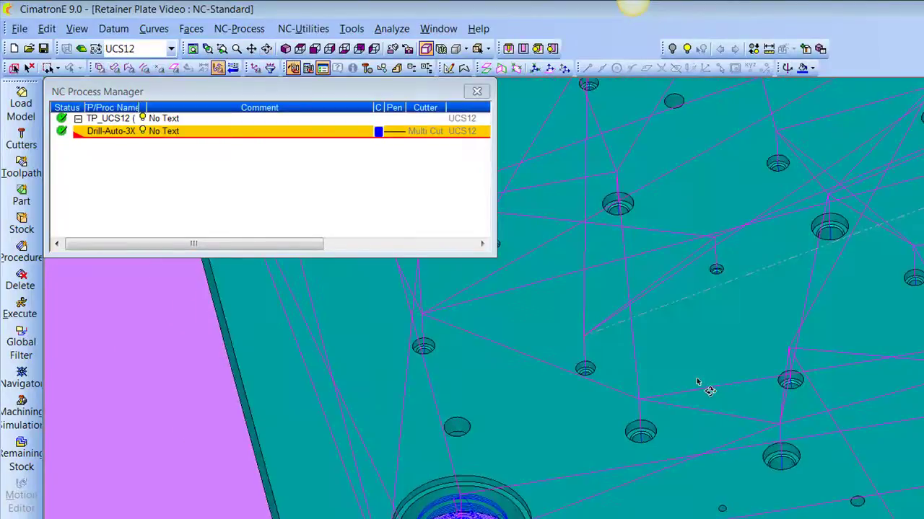
middle_click_drag(797, 261, 901, 382, "ctrl")
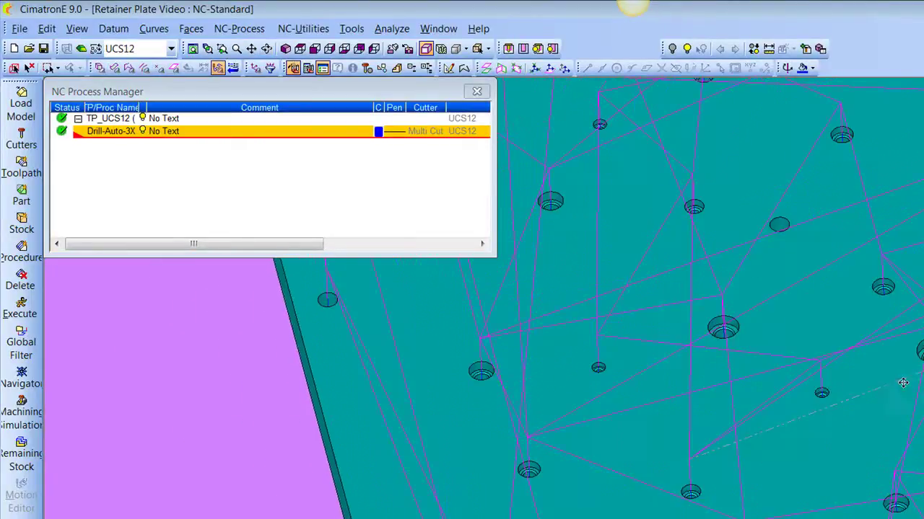
left_click_drag(602, 355, 614, 336, "ctrl")
middle_click_drag(674, 474, 705, 244, "ctrl")
right_click_drag(665, 390, 655, 272, "ctrl")
scroll(654, 273, "up", 4)
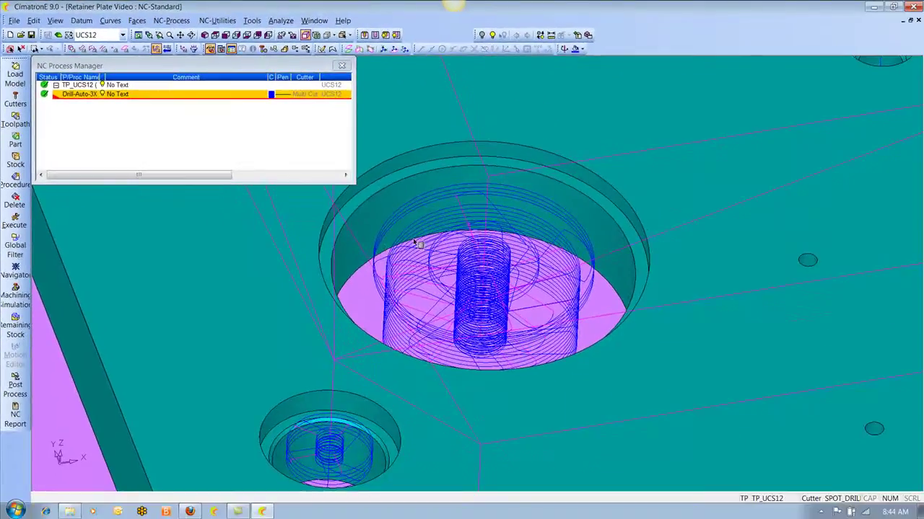
scroll(423, 247, "down", 3)
scroll(532, 361, "up", 2)
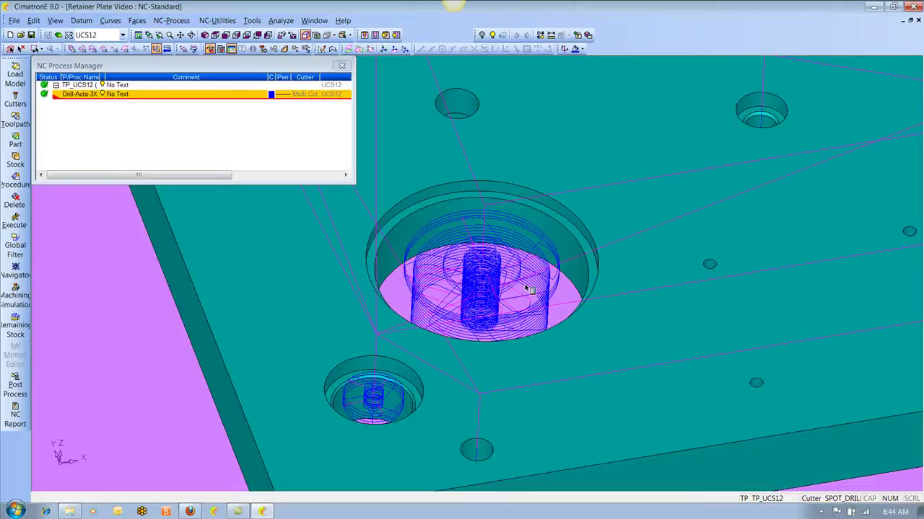
right_click_drag(549, 210, 505, 275, "ctrl")
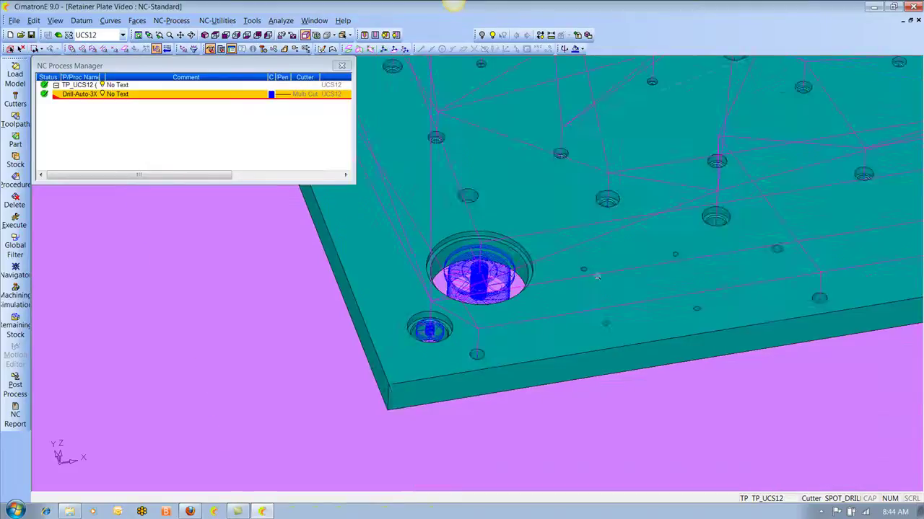
middle_click_drag(505, 274, 422, 391, "ctrl")
Reopen the Drill-Auto-3X procedure for editing and open the .375 ej c-bore sequence of the light green counterbored hole group
left_click(81, 97)
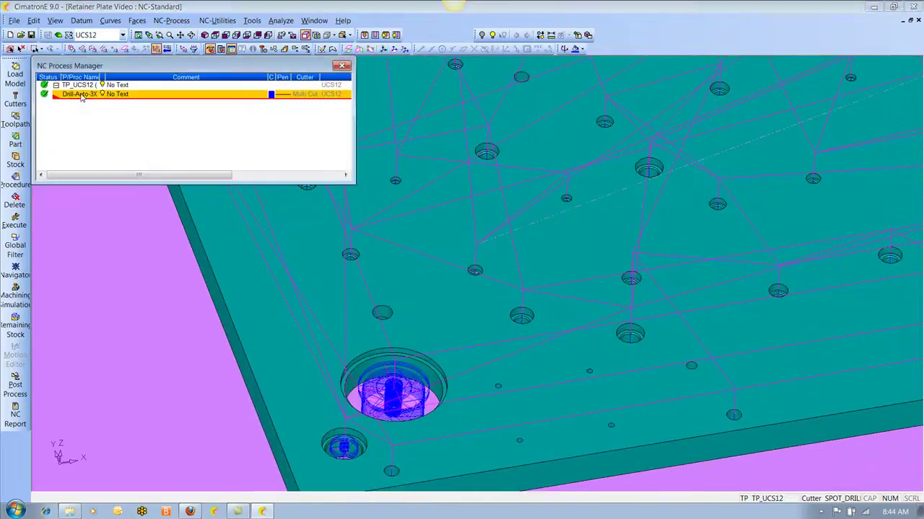
double_click(82, 96)
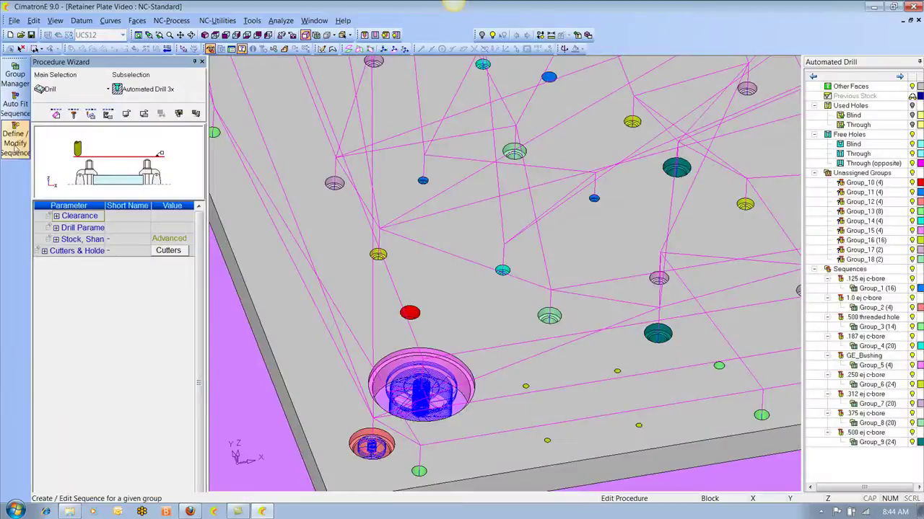
left_click(17, 148)
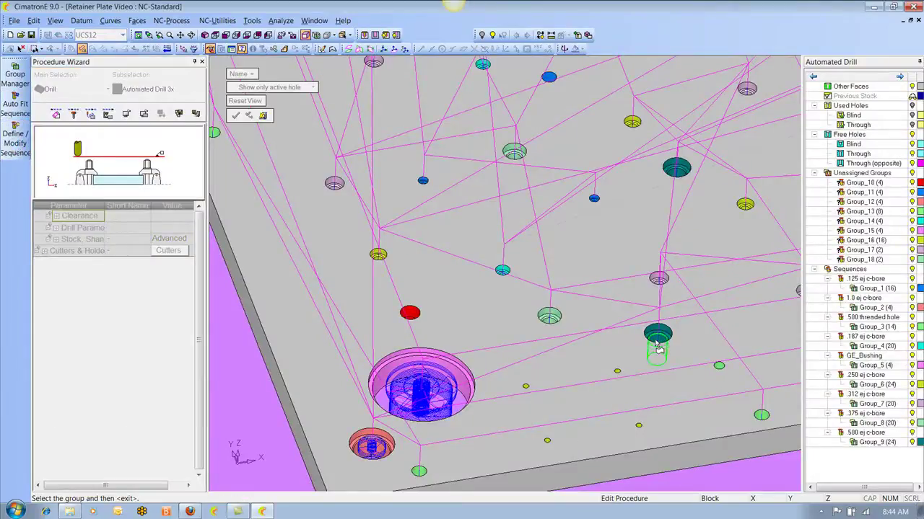
left_click(553, 314)
middle_click(551, 274)
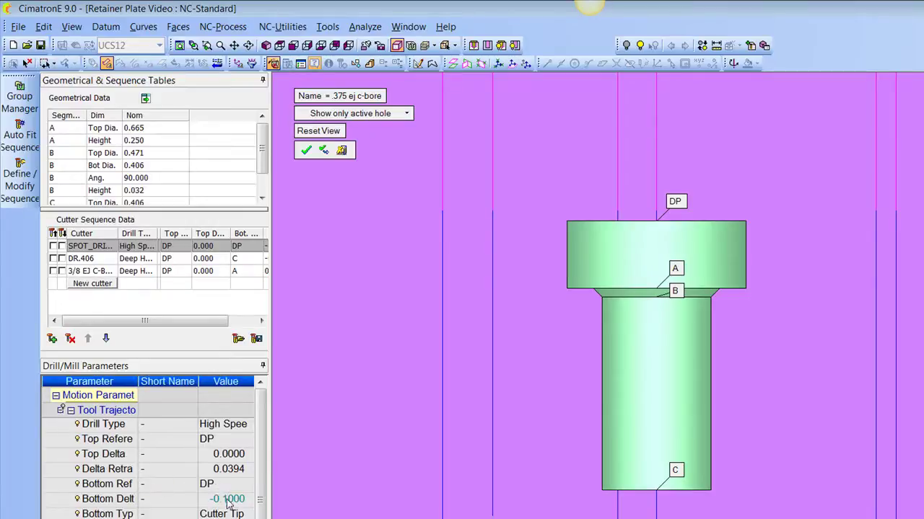
Preview the spot drill, DR.406 drill and 3/8 EJ C-bore cutter at their top and bottom positions in the hole
left_click(55, 247)
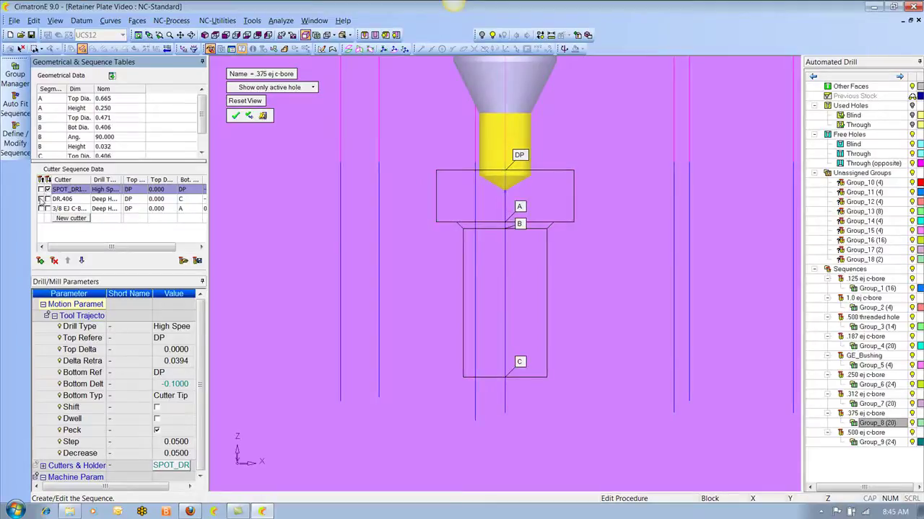
left_click(42, 198)
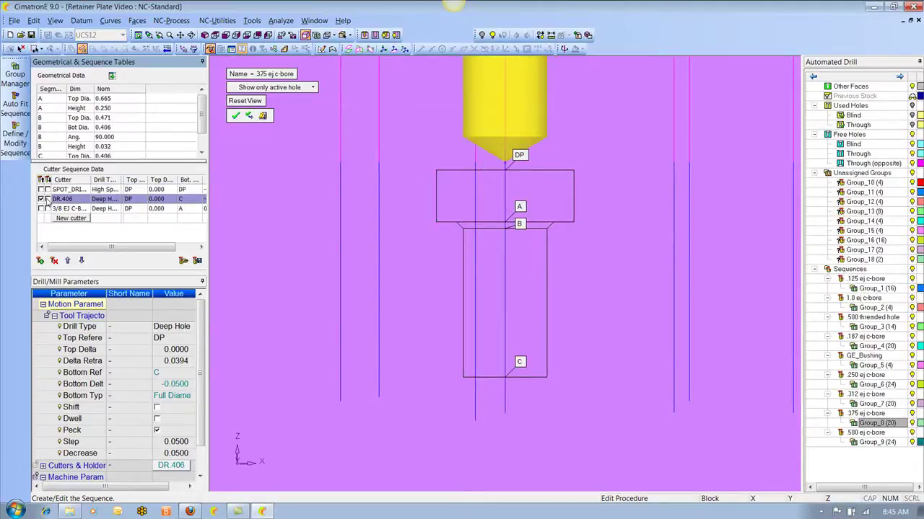
left_click(46, 199)
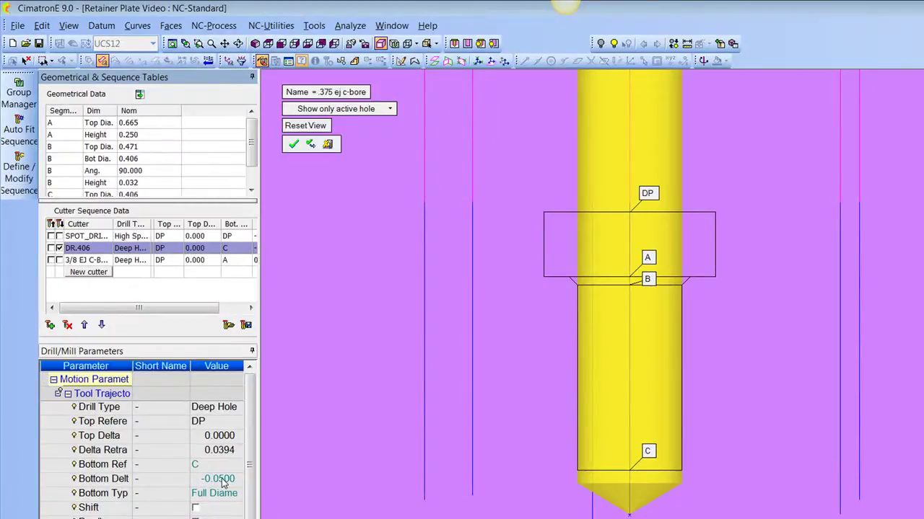
left_click(51, 260)
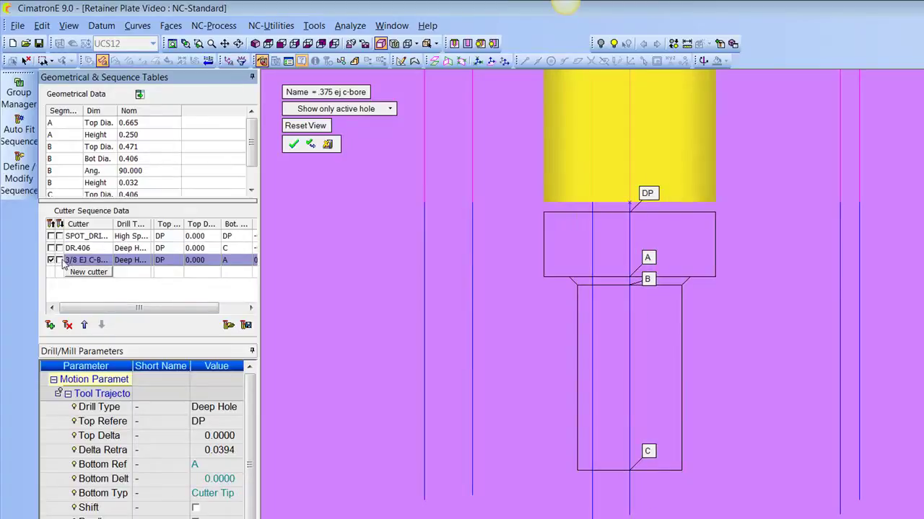
left_click(59, 260)
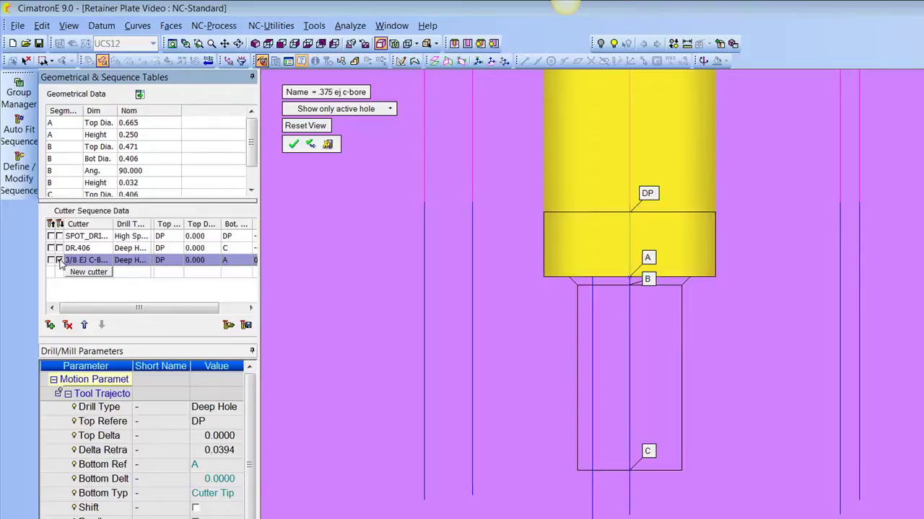
Check the editing options for the 3/8 EJ C-bore cutter and review its remaining drill and machine parameters
right_click(59, 261)
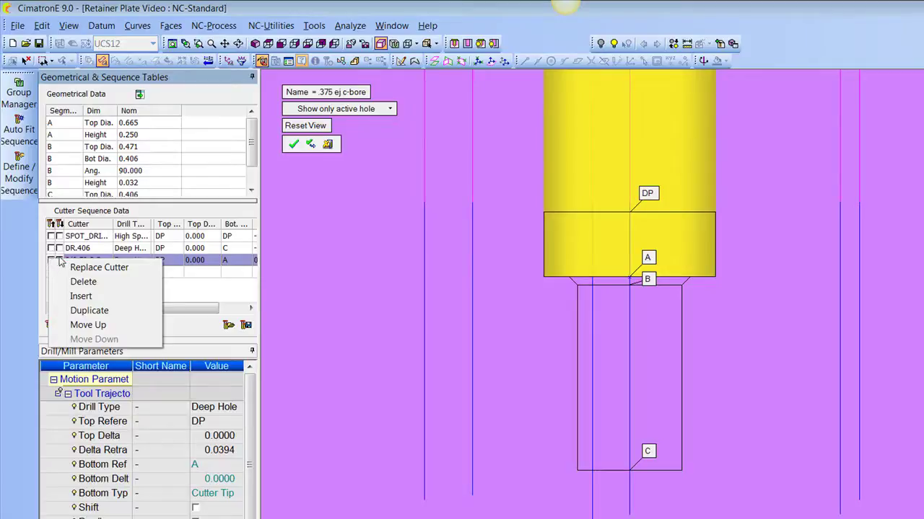
left_click(169, 213)
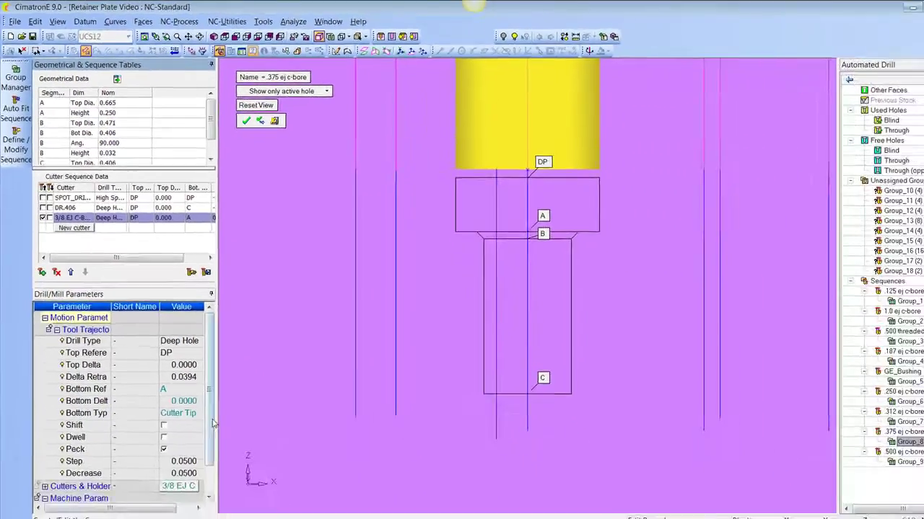
left_click_drag(210, 424, 209, 452)
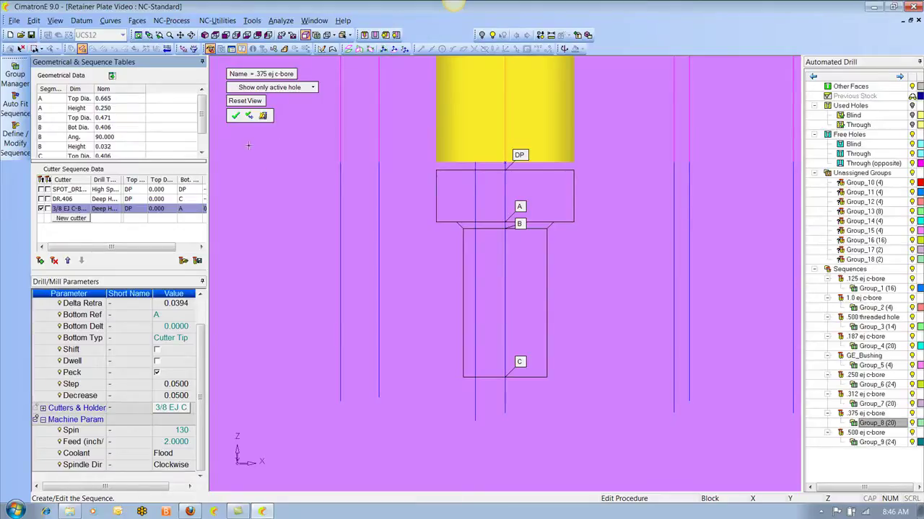
Accept the .375 ej c-bore sequence and leave the drilling procedure without saving changes
left_click(236, 117)
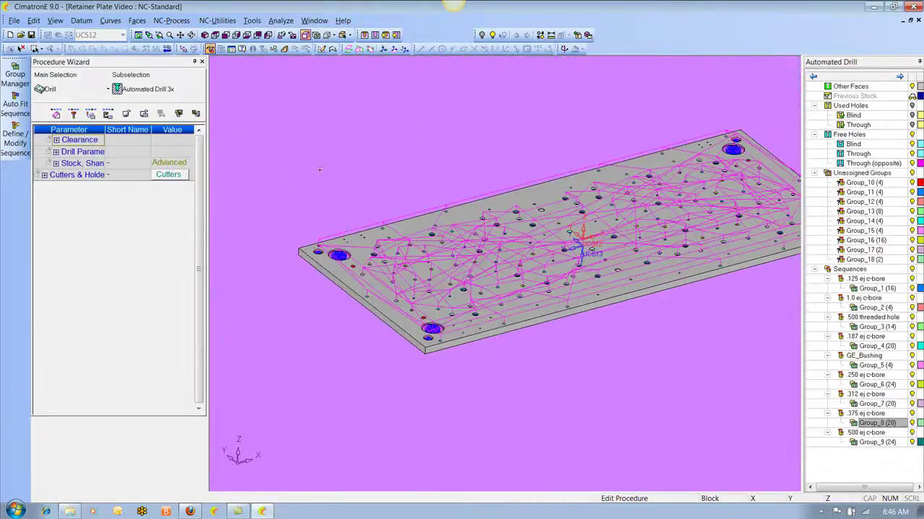
right_click(334, 167)
left_click(318, 146)
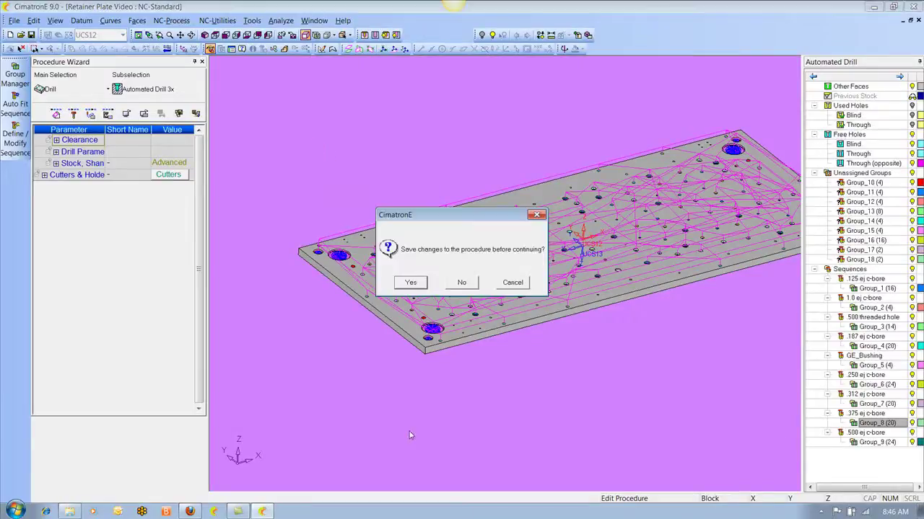
left_click(461, 283)
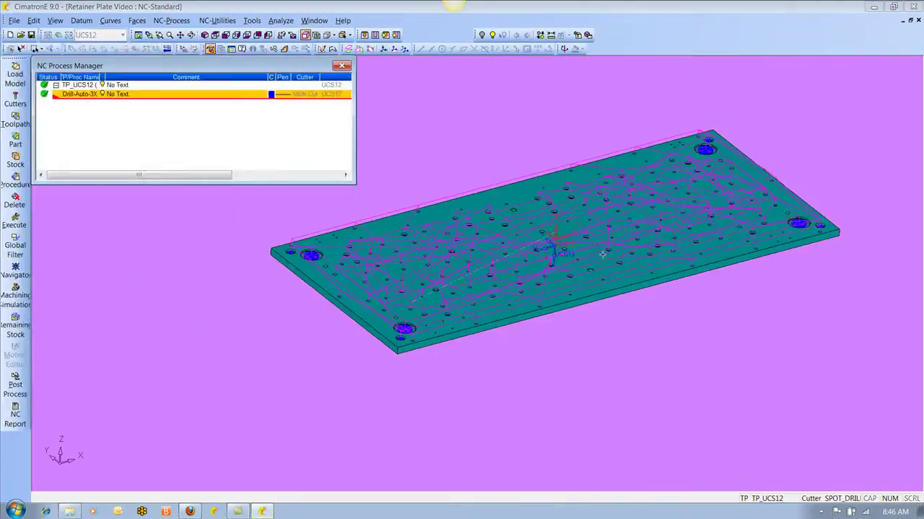
Make UCS13 the active coordinate system
scroll(574, 220, "up", 3)
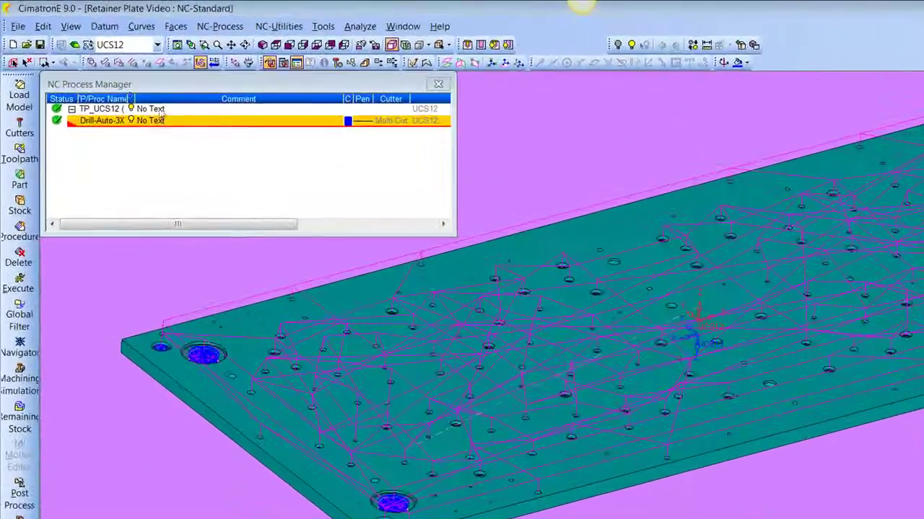
right_click(697, 347)
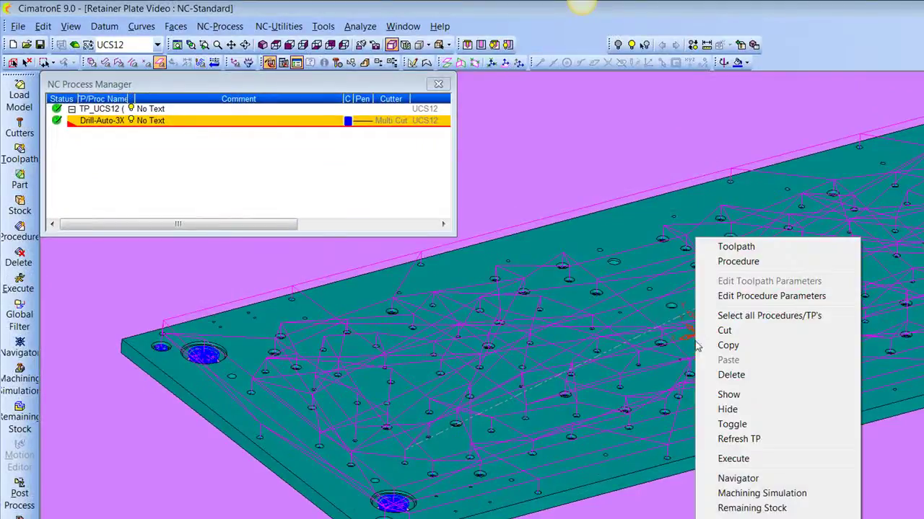
left_click(127, 5)
left_click(157, 45)
left_click(122, 111)
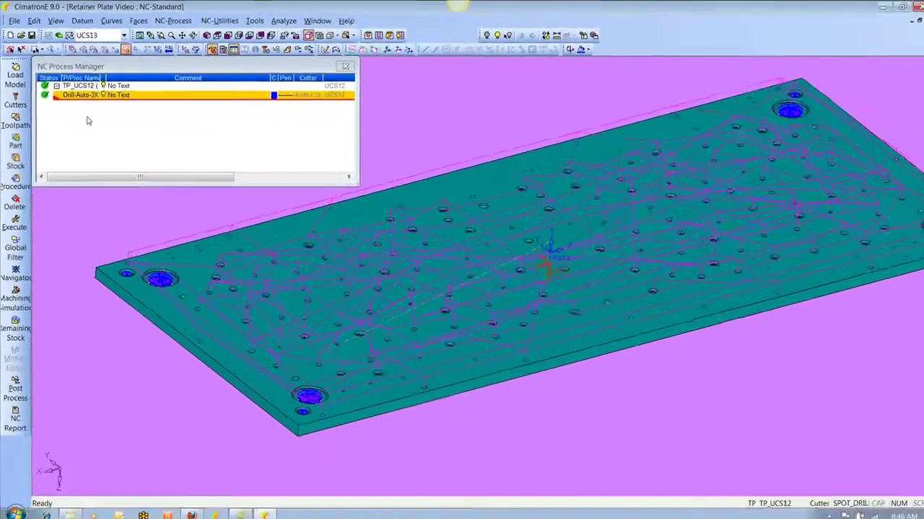
Create a new Automated Drill 3x procedure on the UCS13 side of the plate and display its used holes
right_click(101, 164)
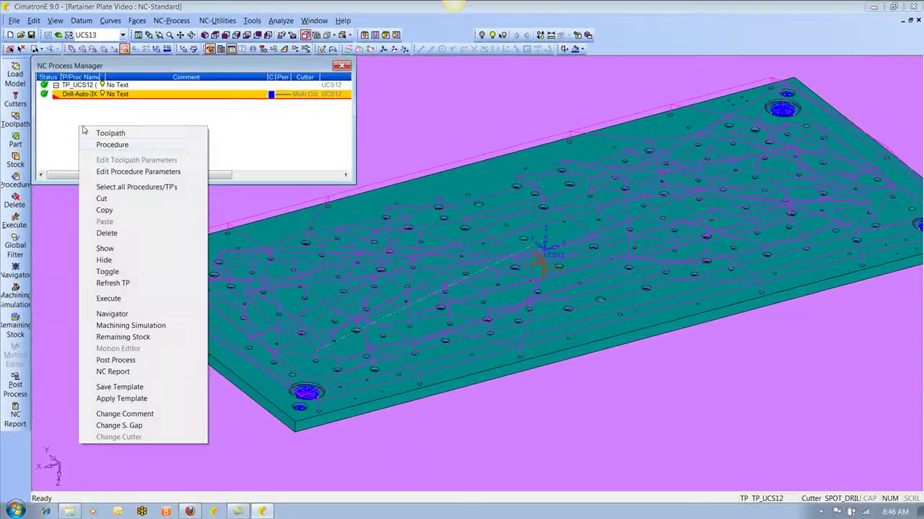
left_click(111, 144)
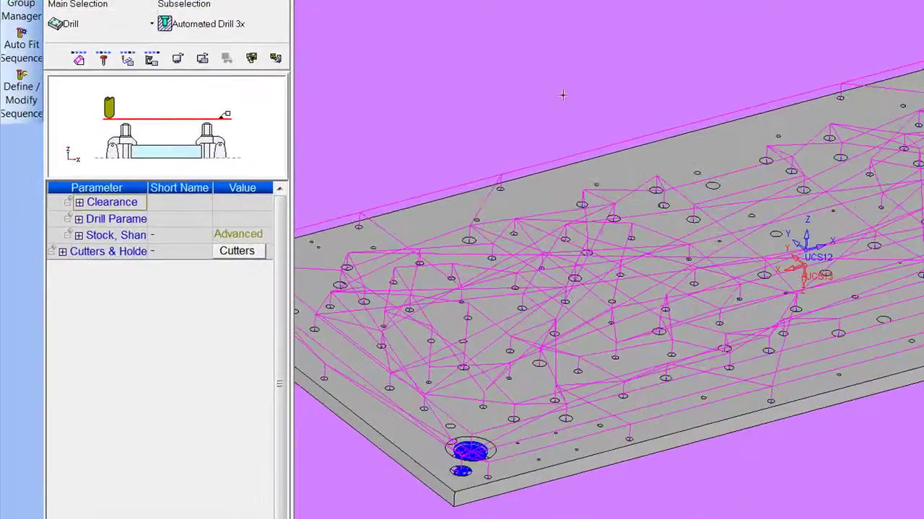
scroll(570, 274, "down", 3)
middle_click_drag(617, 408, 852, 310)
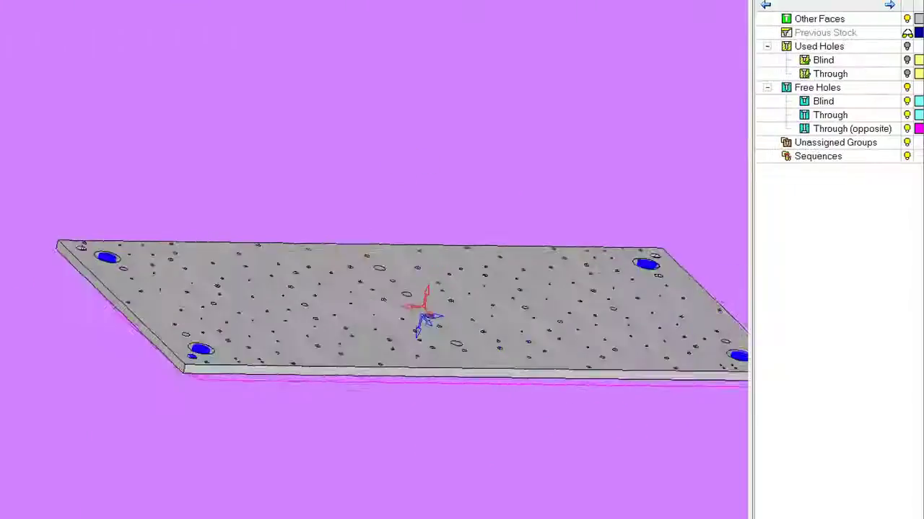
middle_click_drag(418, 238, 321, 182)
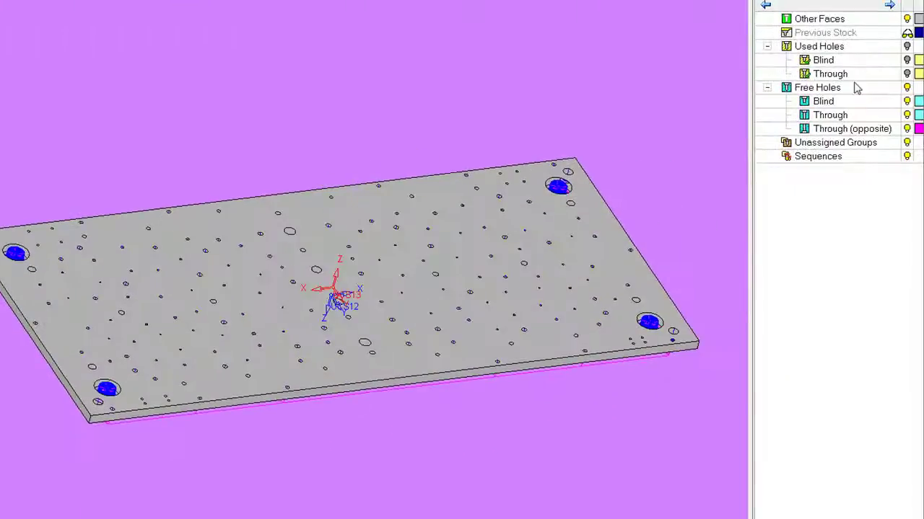
left_click(907, 46)
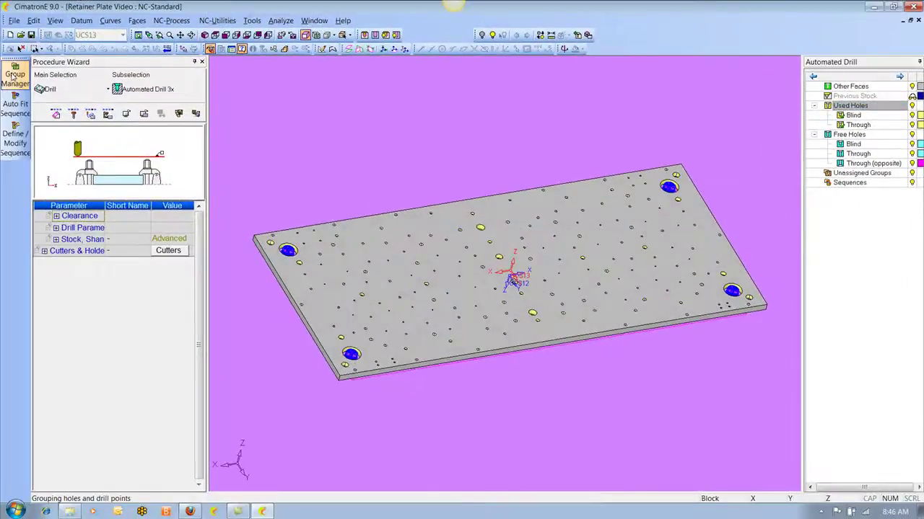
Group the plate's free holes automatically and auto-fit predefined drilling sequences to all unassigned groups
left_click(15, 72)
scroll(287, 146, "down", 4)
left_click_drag(341, 194, 627, 373)
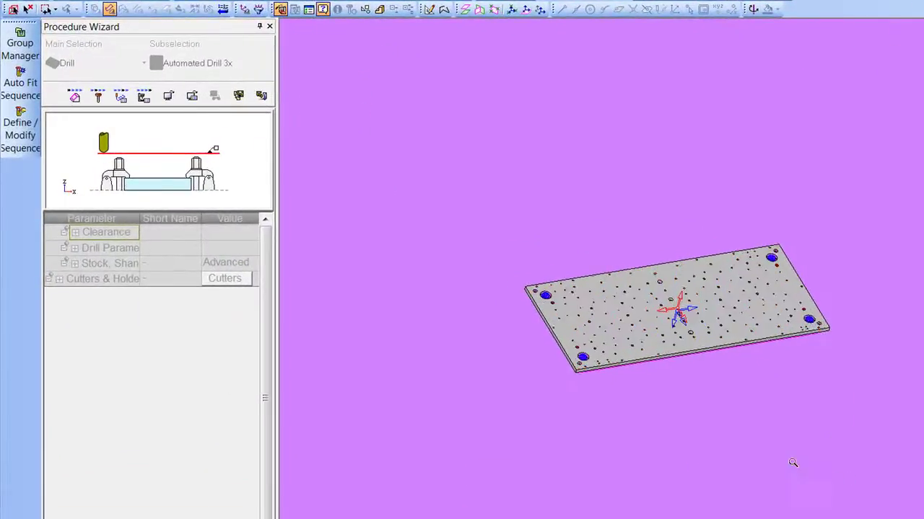
scroll(698, 282, "up", 3)
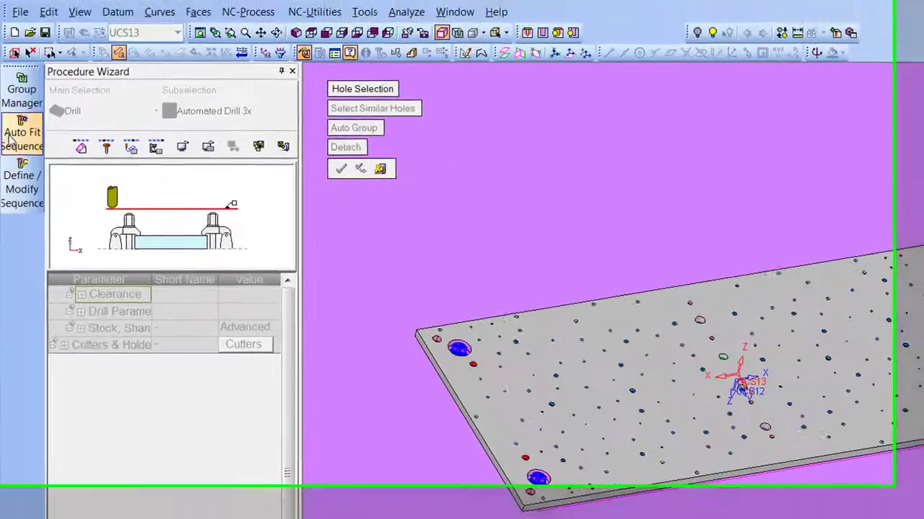
left_click(11, 88)
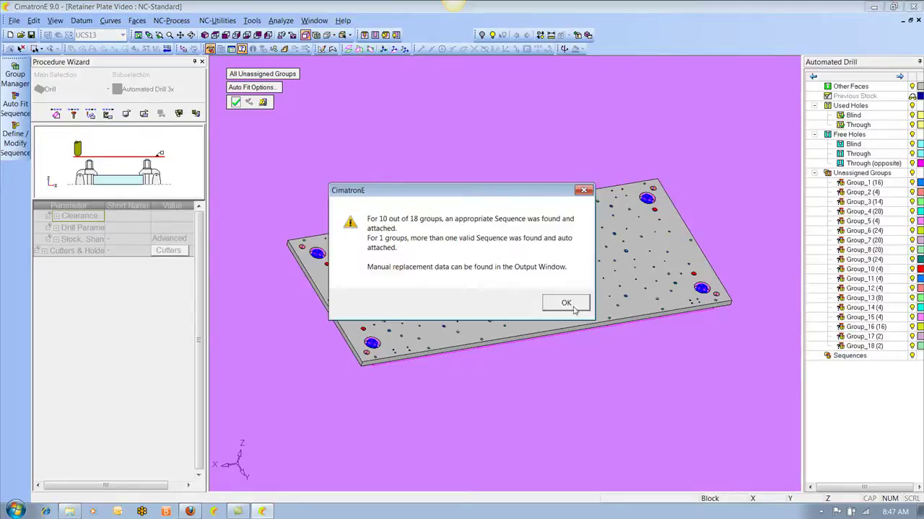
left_click(567, 304)
Save and calculate the drilling procedure, continuing with the groups that have no sequence defined
right_click(438, 112)
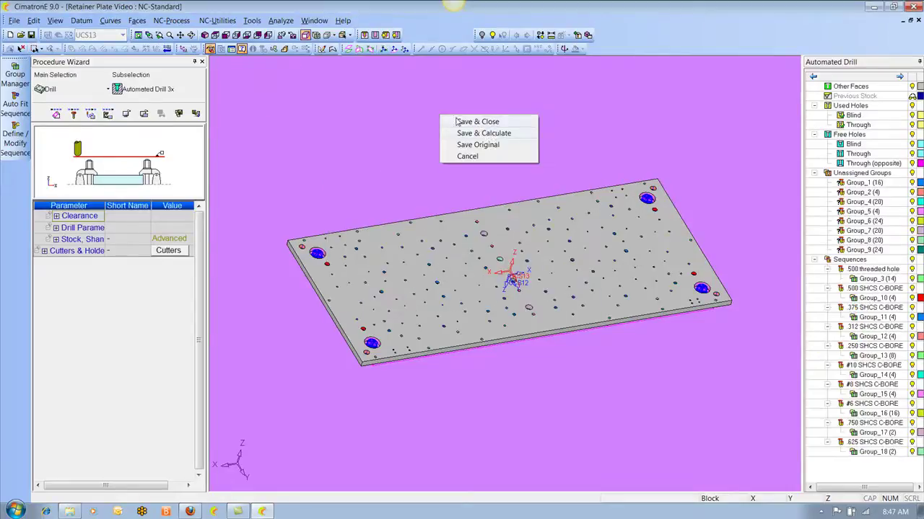
left_click(492, 136)
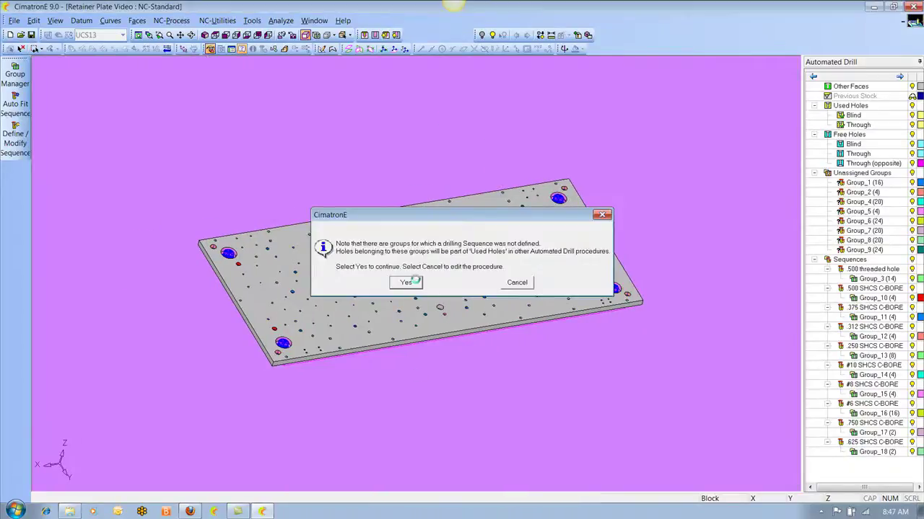
key("Return")
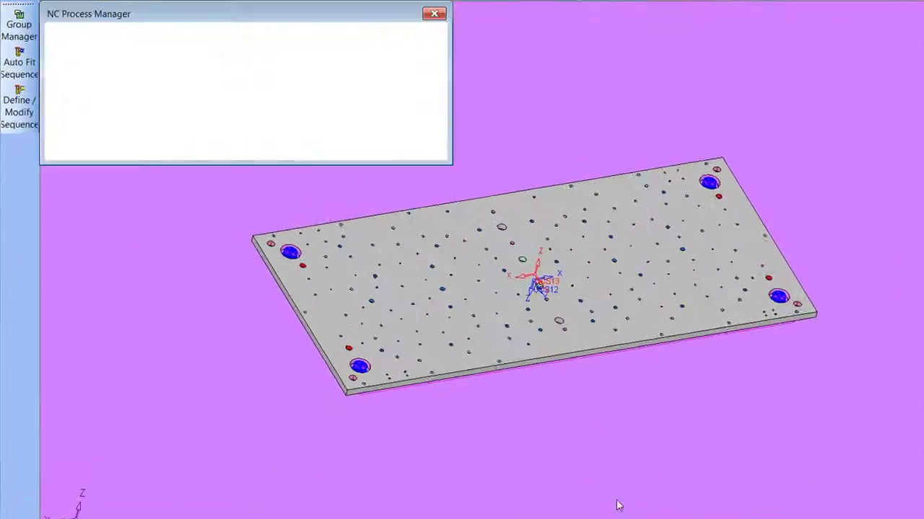
Examine the calculated UCS13 drilling toolpath and its moves between the holes across the plate
scroll(611, 281, "up", 4)
middle_click_drag(520, 368, 818, 307)
scroll(731, 339, "up", 5)
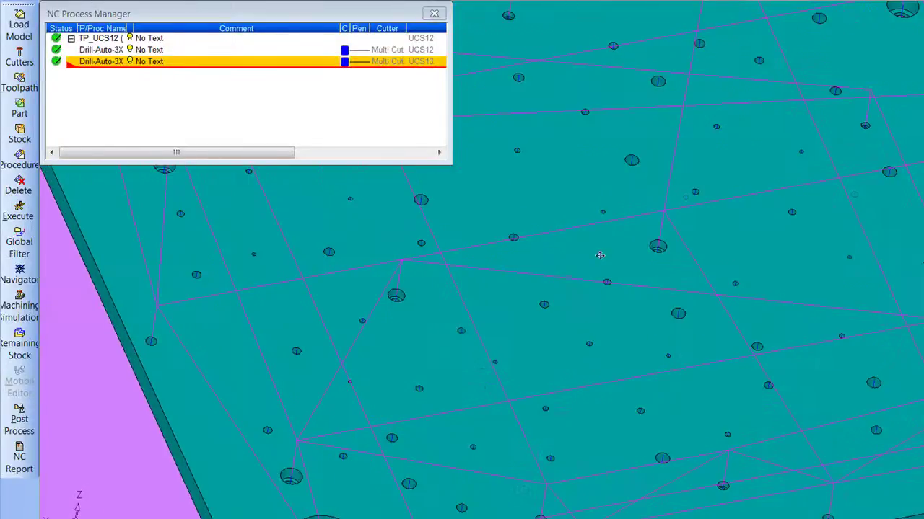
middle_click_drag(661, 238, 570, 263, "ctrl")
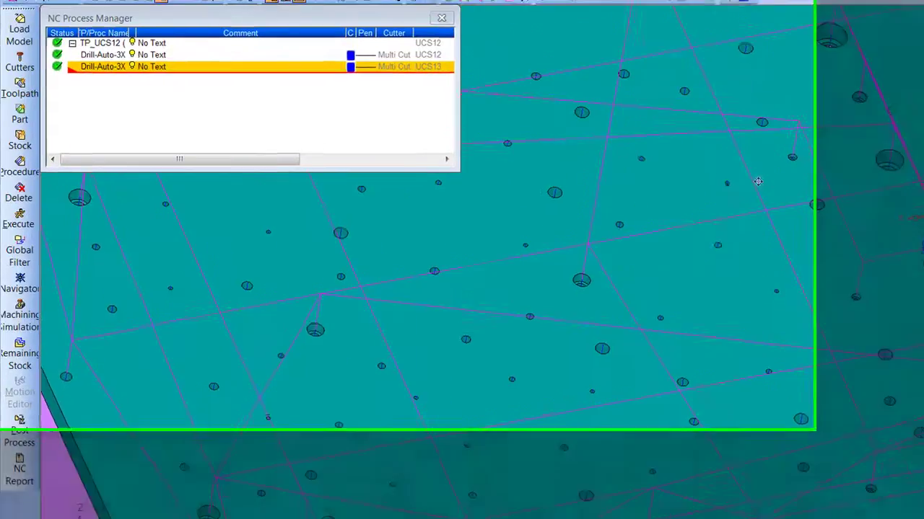
middle_click_drag(770, 179, 625, 287, "ctrl")
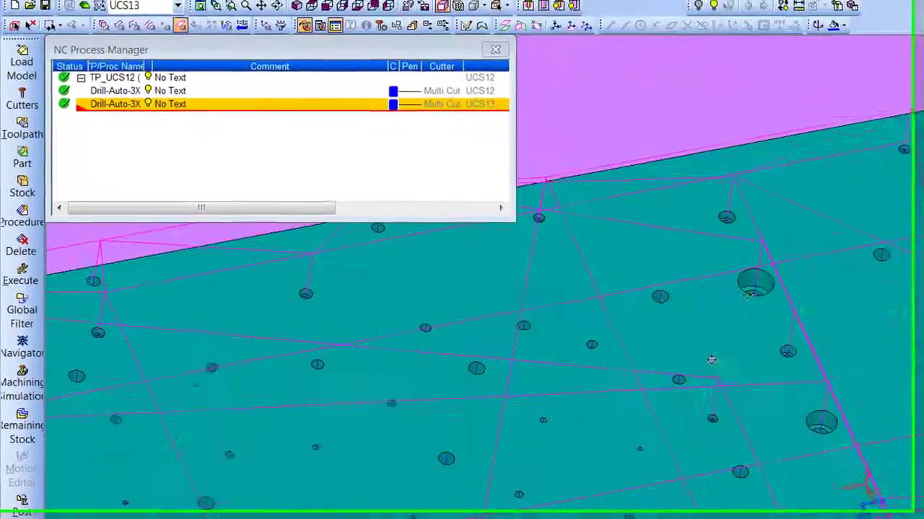
middle_click_drag(750, 288, 588, 291, "ctrl")
right_click_drag(764, 299, 843, 496, "ctrl")
middle_click_drag(855, 508, 828, 430)
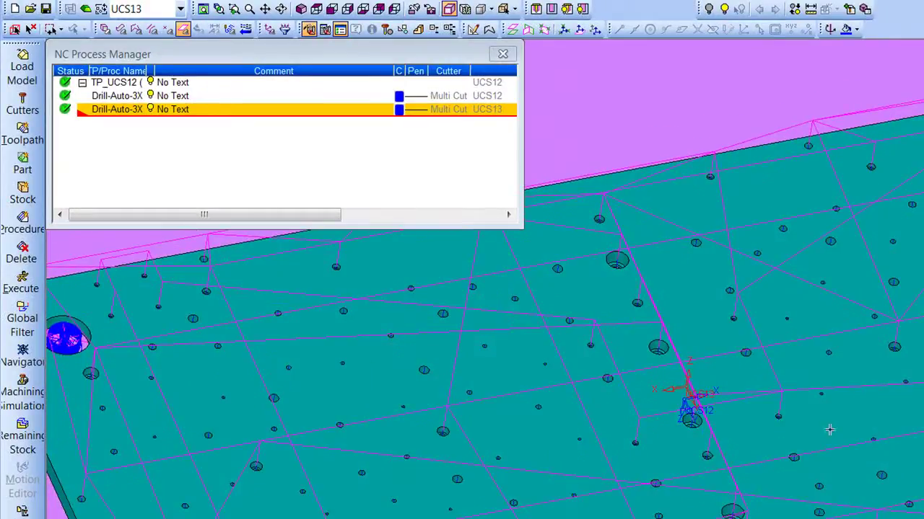
scroll(837, 433, "down", 5)
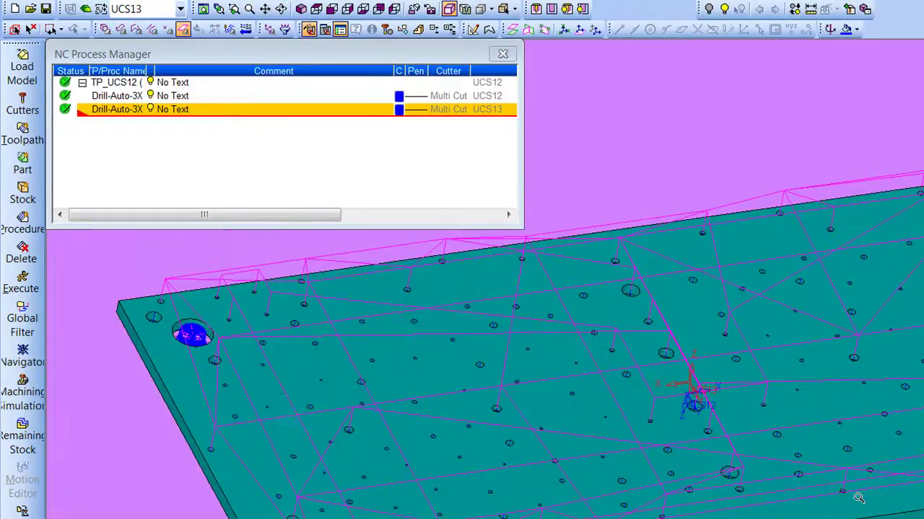